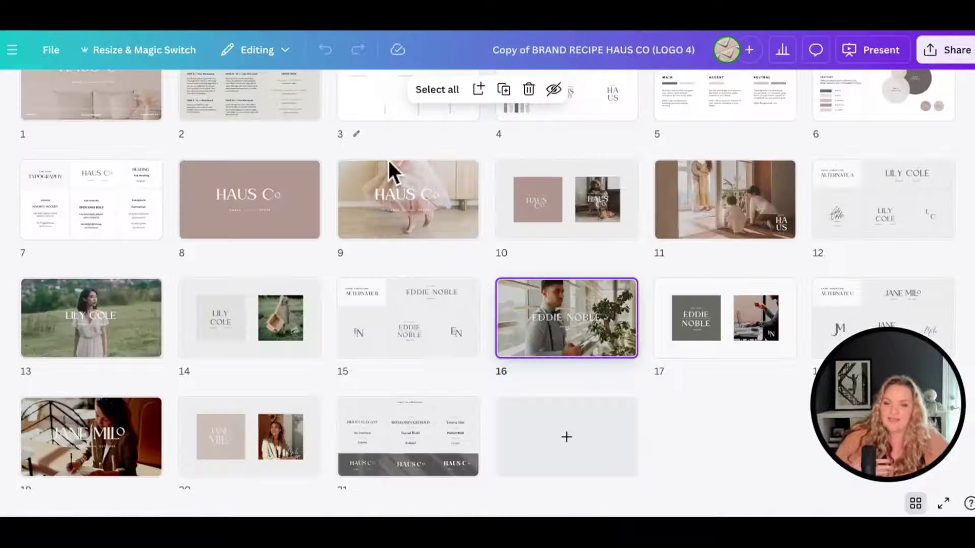
# Scroll through the template's page grid and open page 16 in the editor.
pyautogui.scroll(2, 387, 158)
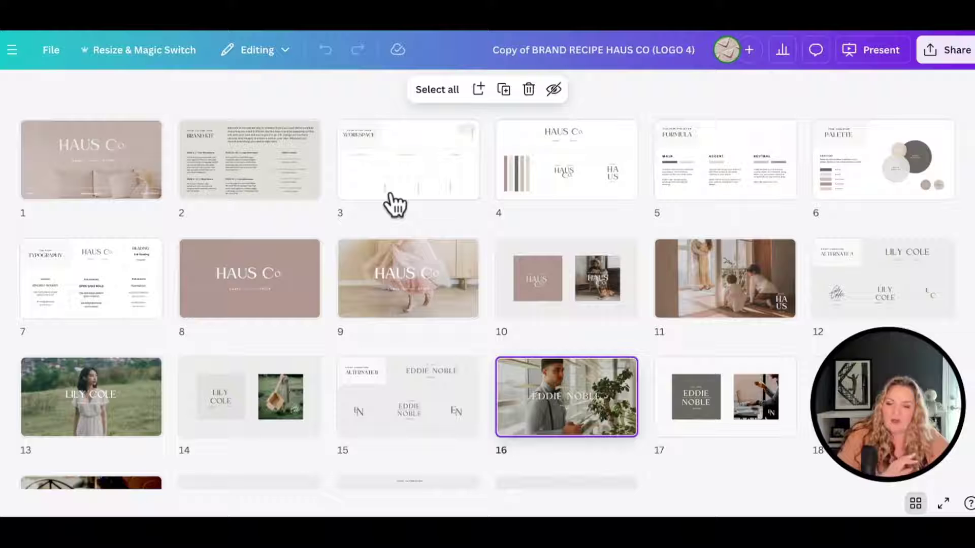
pyautogui.scroll(-2, 370, 289)
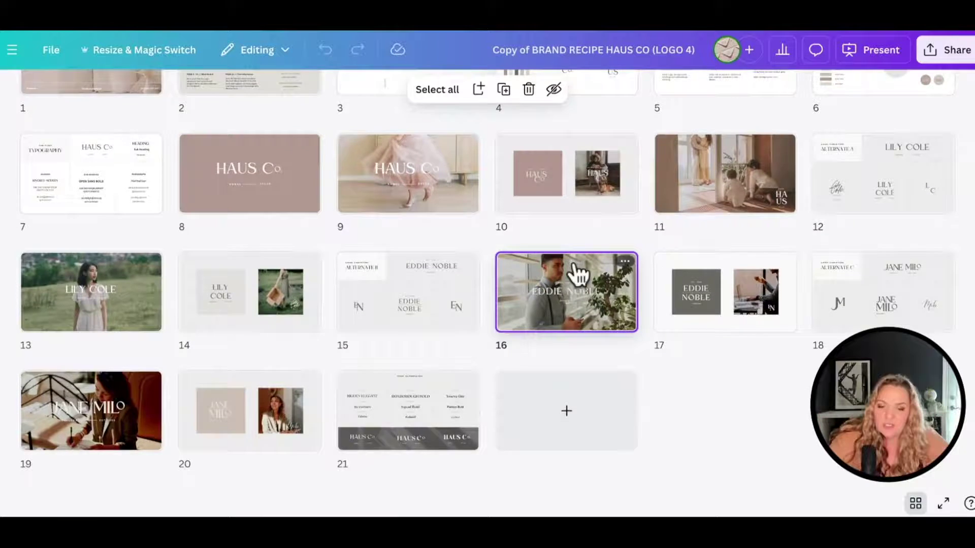
pyautogui.scroll(2, 314, 208)
pyautogui.scroll(-1, 731, 300)
pyautogui.scroll(-2, 635, 305)
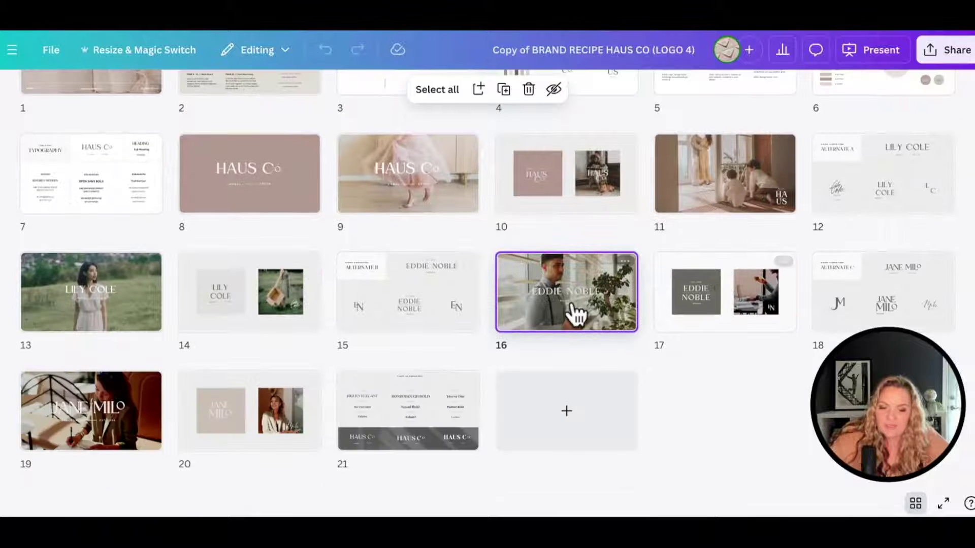
pyautogui.doubleClick(572, 308)
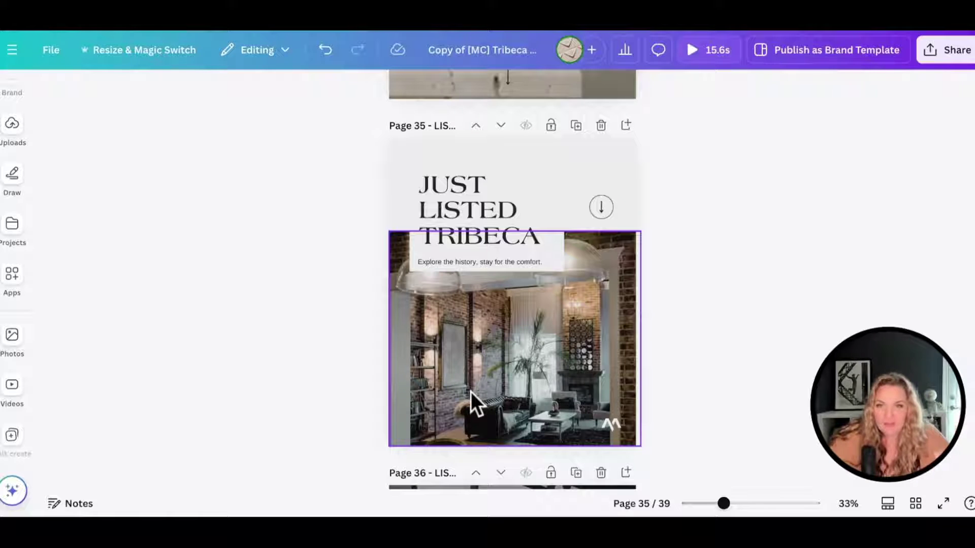
# Drop the uploaded living-room photo with shelves into page 35's photo frame.
pyautogui.click(28, 333)
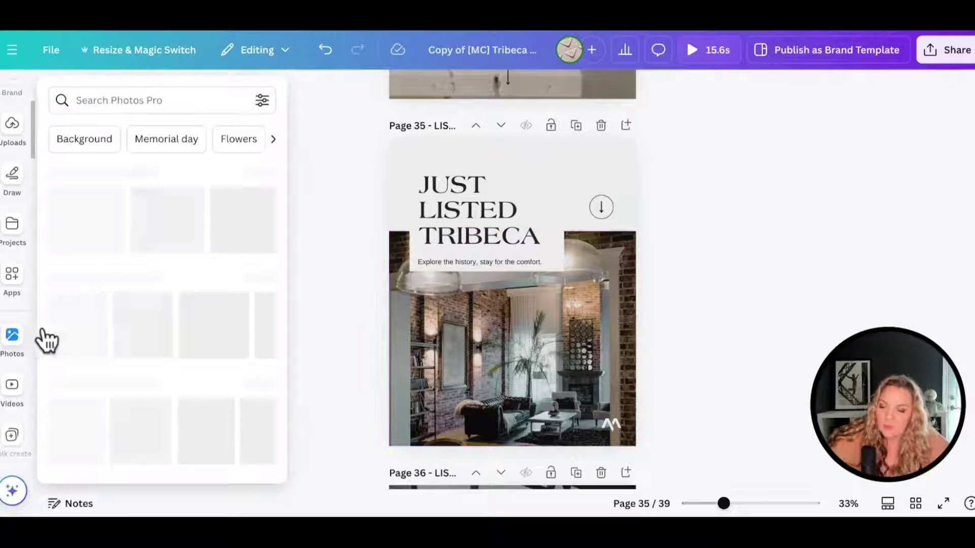
pyautogui.click(12, 128)
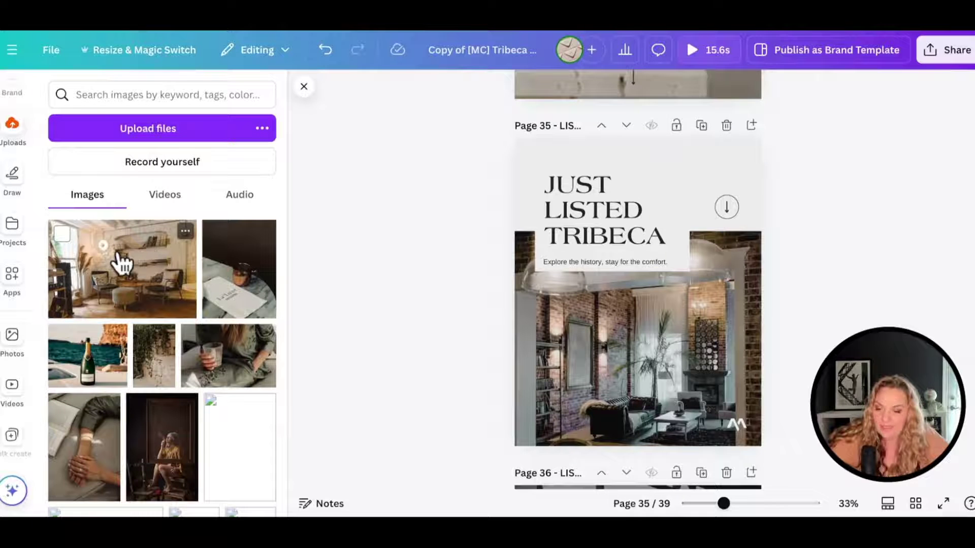
pyautogui.scroll(-1, 383, 270)
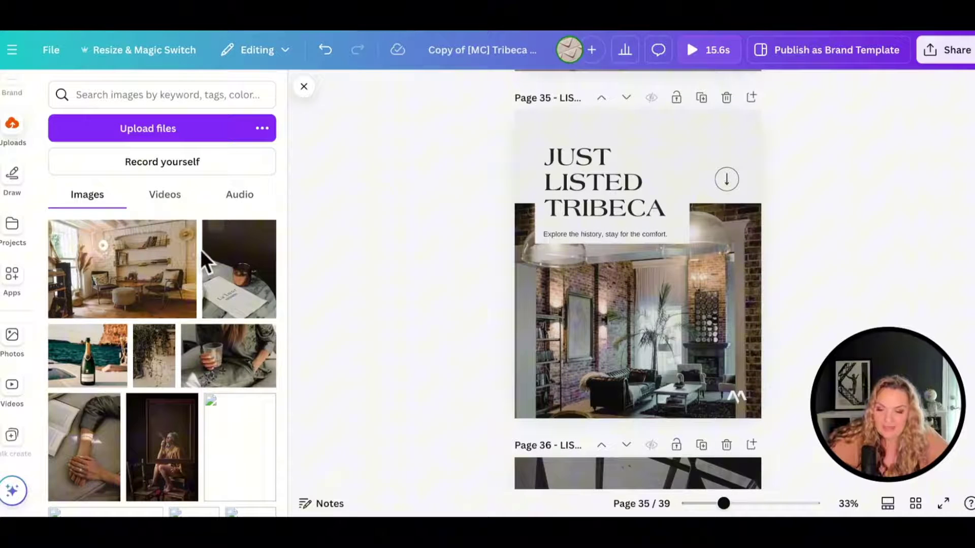
pyautogui.moveTo(126, 274); pyautogui.dragTo(579, 294)
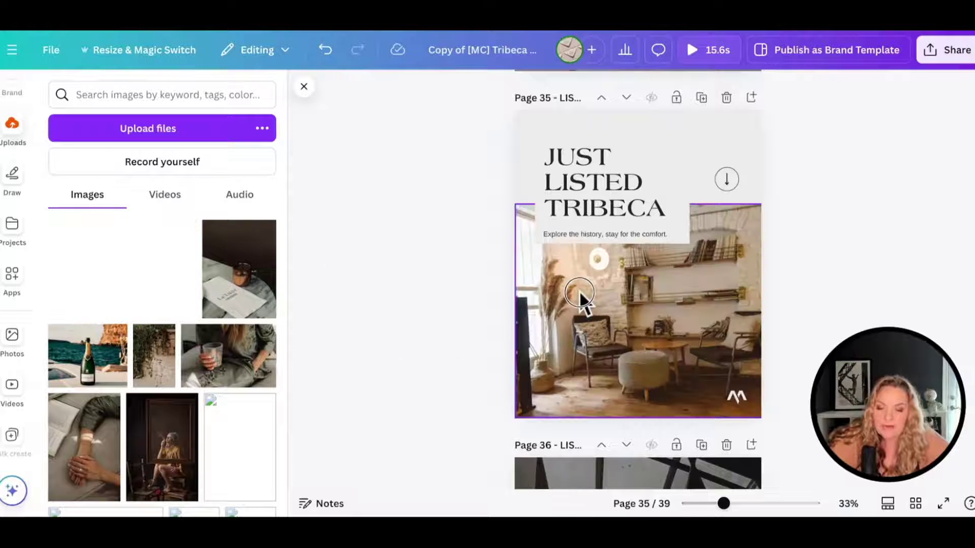
# Shift the living-room photo left within its frame, then reselect it and undo an accidental delete.
pyautogui.doubleClick(598, 312)
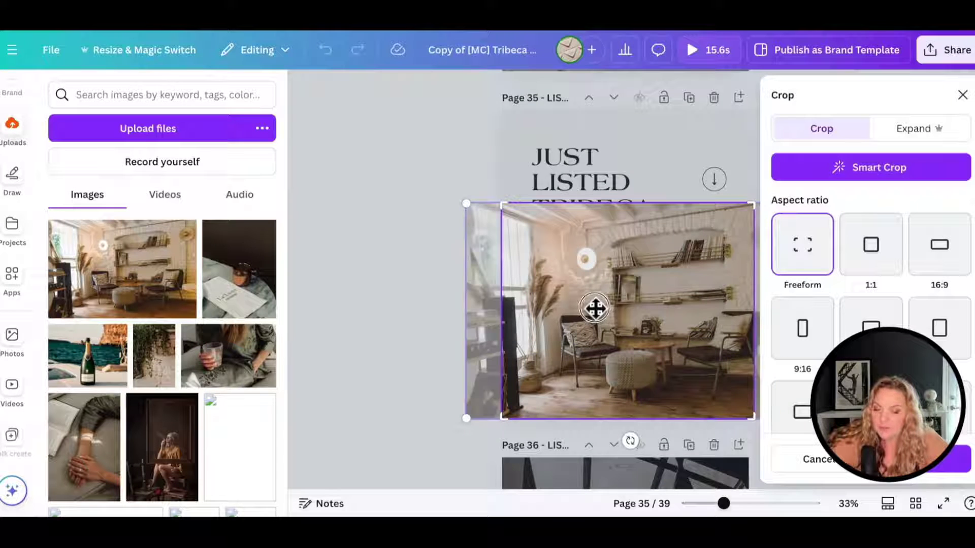
pyautogui.moveTo(594, 311); pyautogui.dragTo(568, 313)
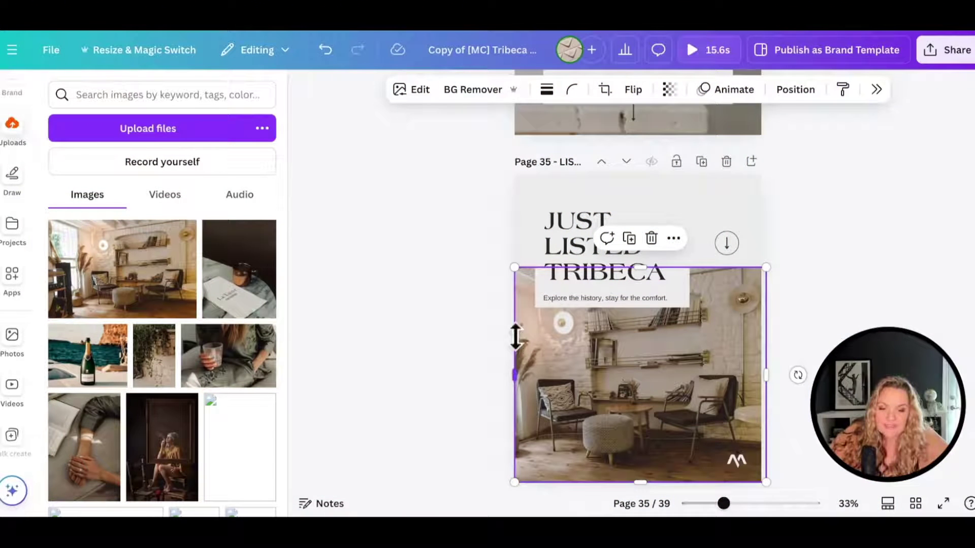
pyautogui.click(579, 242)
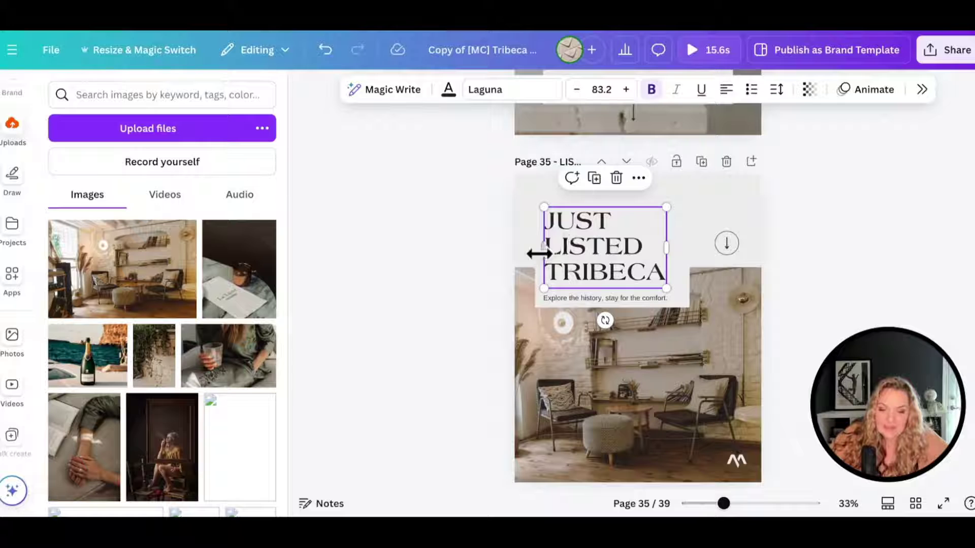
pyautogui.click(532, 276)
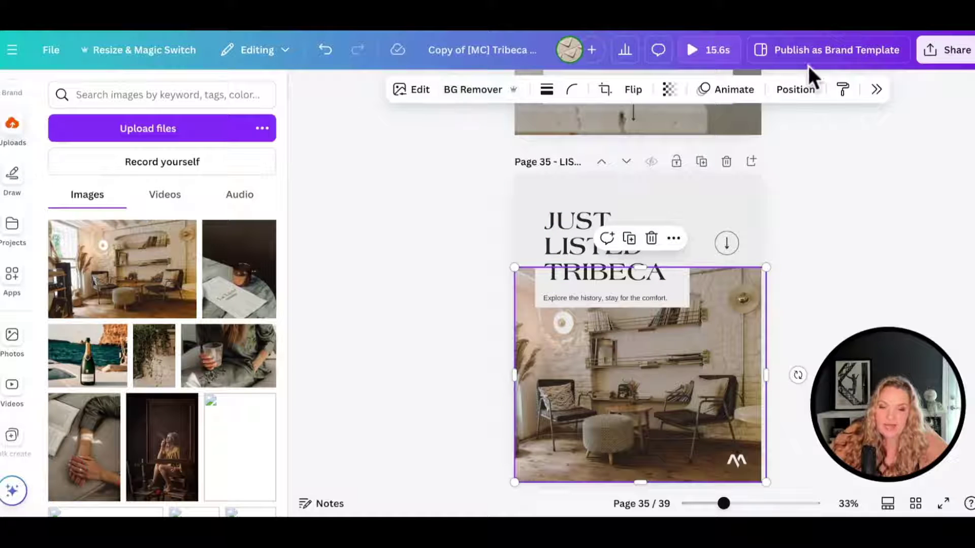
pyautogui.click(535, 337)
pyautogui.click(571, 367)
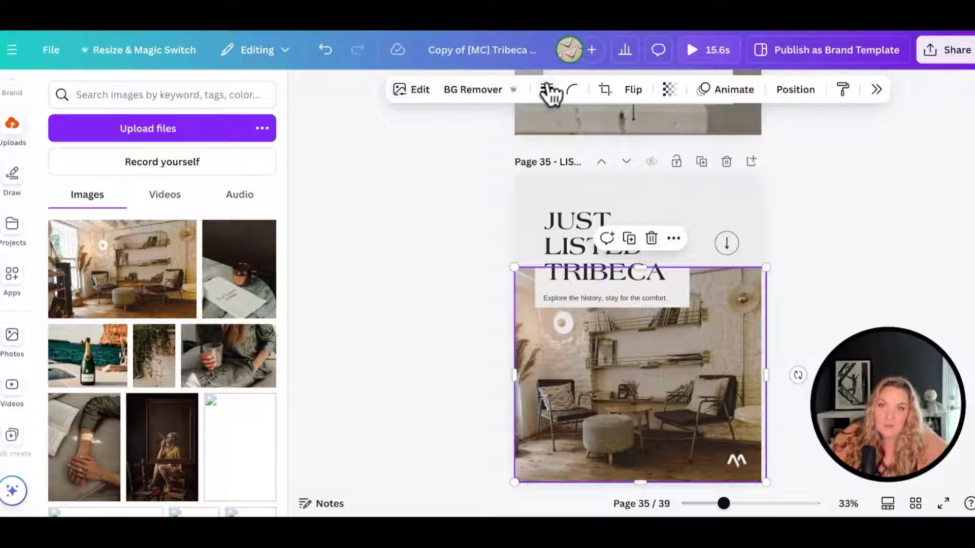
pyautogui.press('Delete')
pyautogui.hotkey('ctrl', 'z')
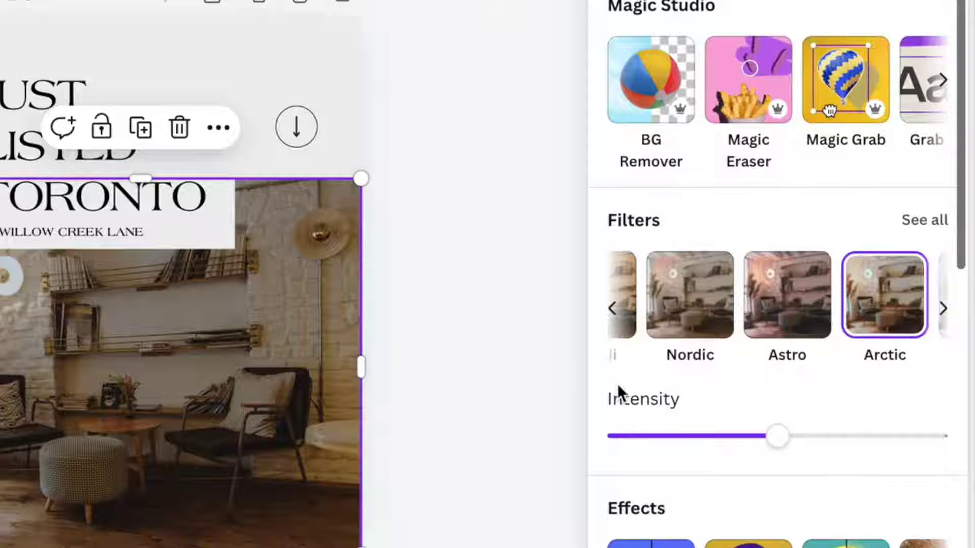
# Raise the filter intensity and settle on the Nordic filter after trying Astro and Arctic.
pyautogui.scroll(-2, 777, 392)
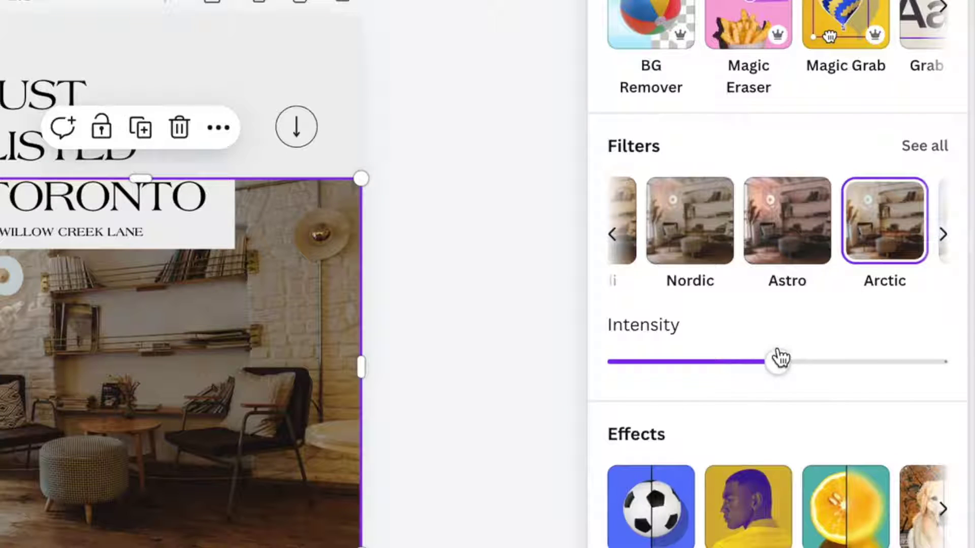
pyautogui.moveTo(777, 359); pyautogui.dragTo(831, 362)
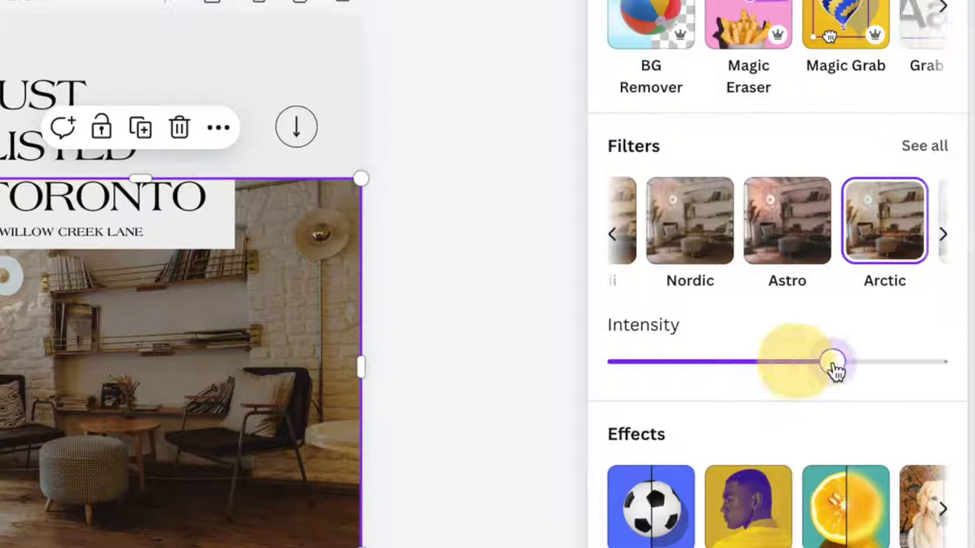
pyautogui.click(786, 255)
pyautogui.click(718, 242)
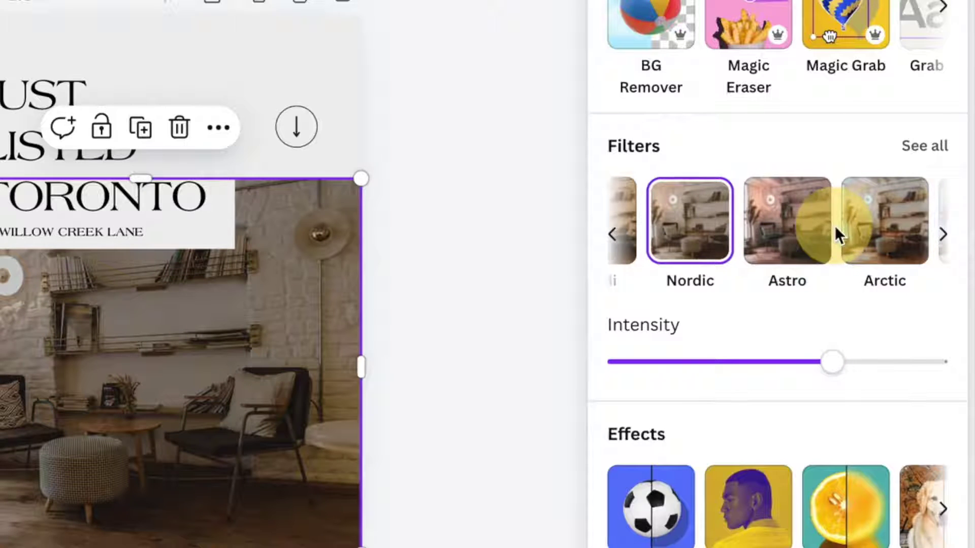
pyautogui.click(866, 231)
pyautogui.click(811, 246)
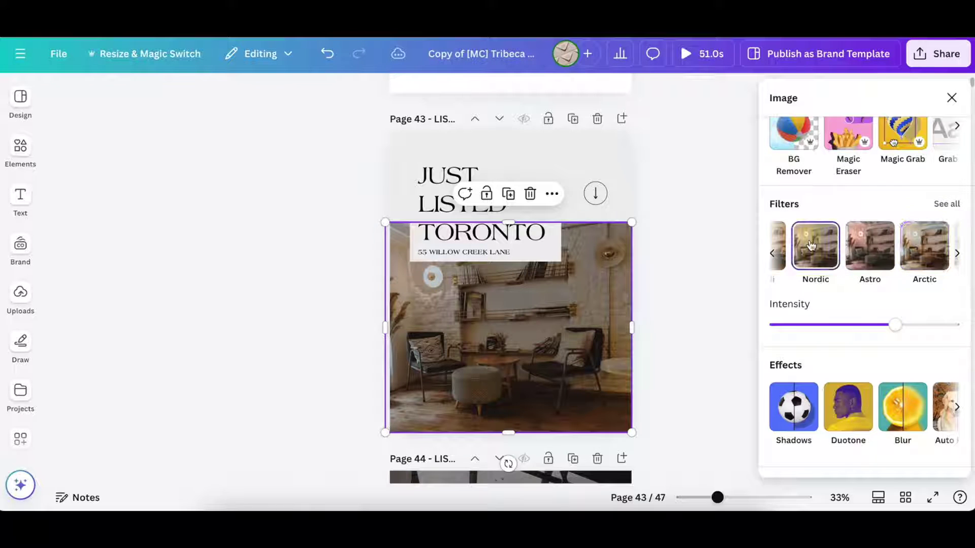
pyautogui.hscroll(3, 834, 254)
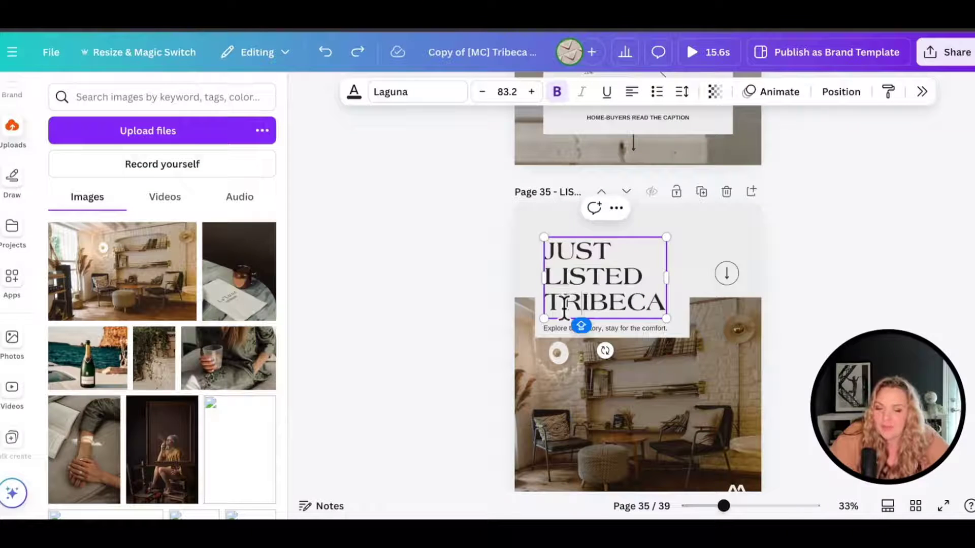
# Replace TRIBECA with TORONTO in the heading and widen its box so TORONTO fits one line.
pyautogui.click(551, 304)
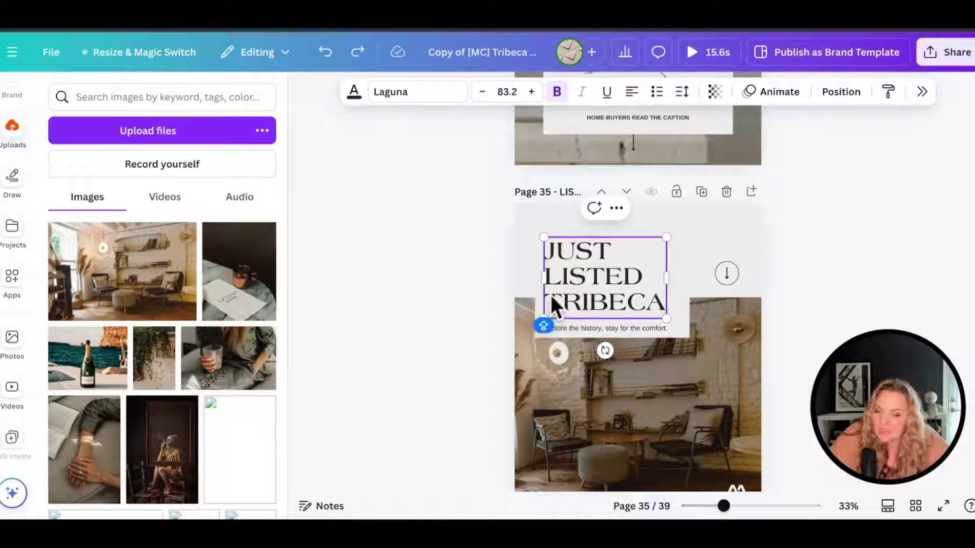
pyautogui.click(581, 287)
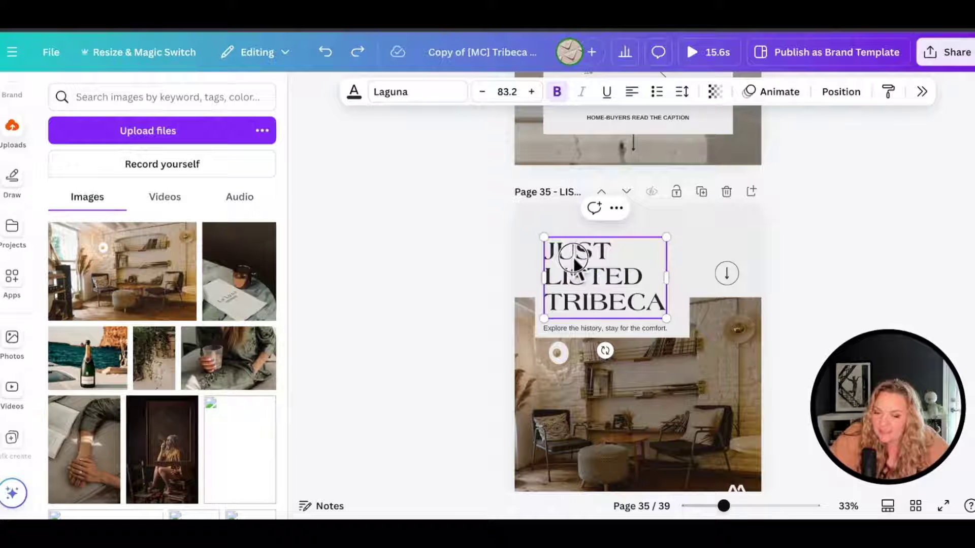
pyautogui.click(574, 271)
pyautogui.doubleClick(547, 303)
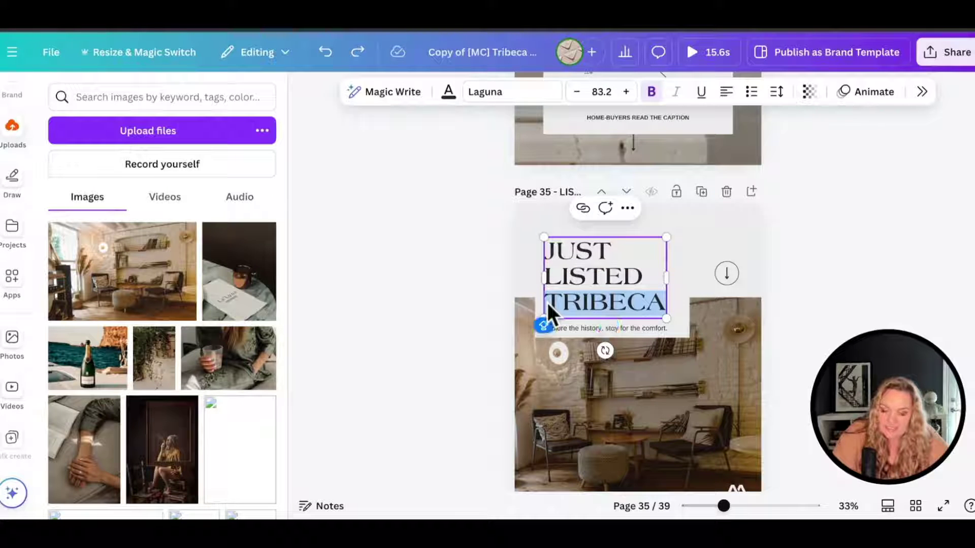
pyautogui.write('tgor')
pyautogui.press('BackSpace')
pyautogui.press('BackSpace')
pyautogui.press('BackSpace')
pyautogui.press('BackSpace')
pyautogui.write('TORONTO')
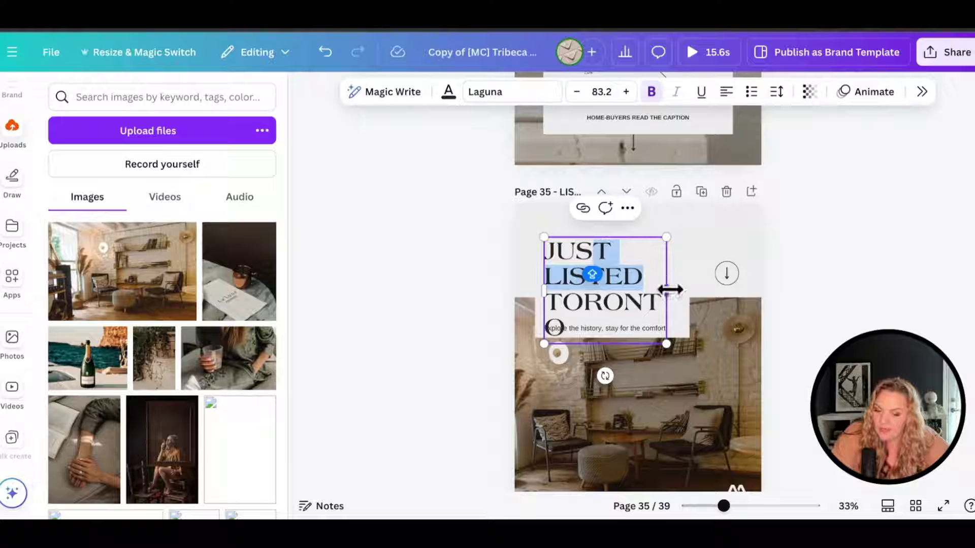
pyautogui.moveTo(668, 287); pyautogui.dragTo(690, 294)
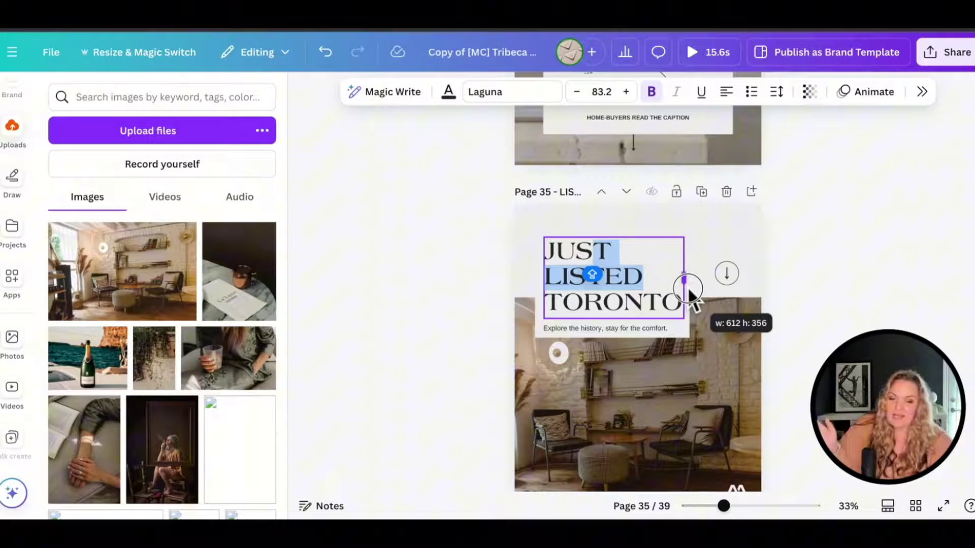
pyautogui.moveTo(690, 291); pyautogui.dragTo(688, 288)
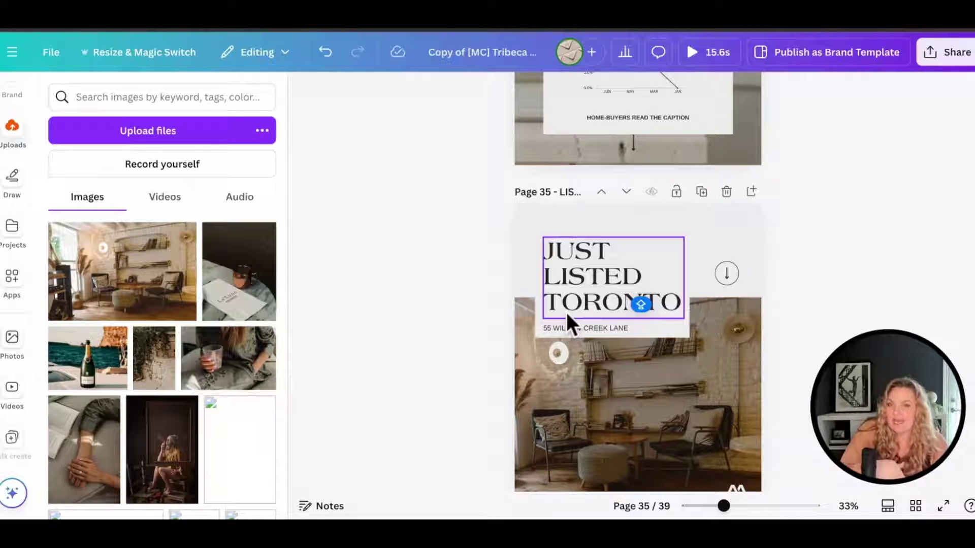
# Set the address line's font to Open Sans Bold.
pyautogui.click(565, 312)
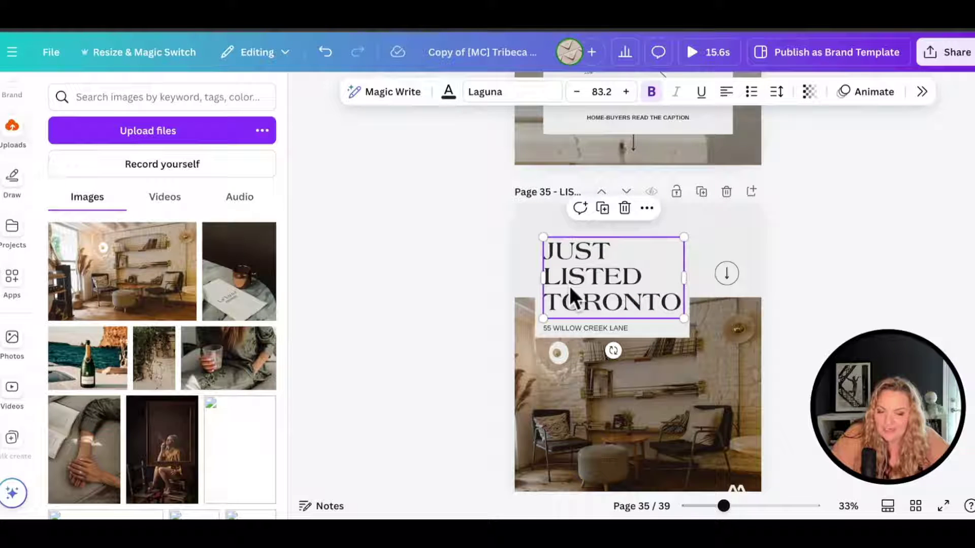
pyautogui.click(514, 94)
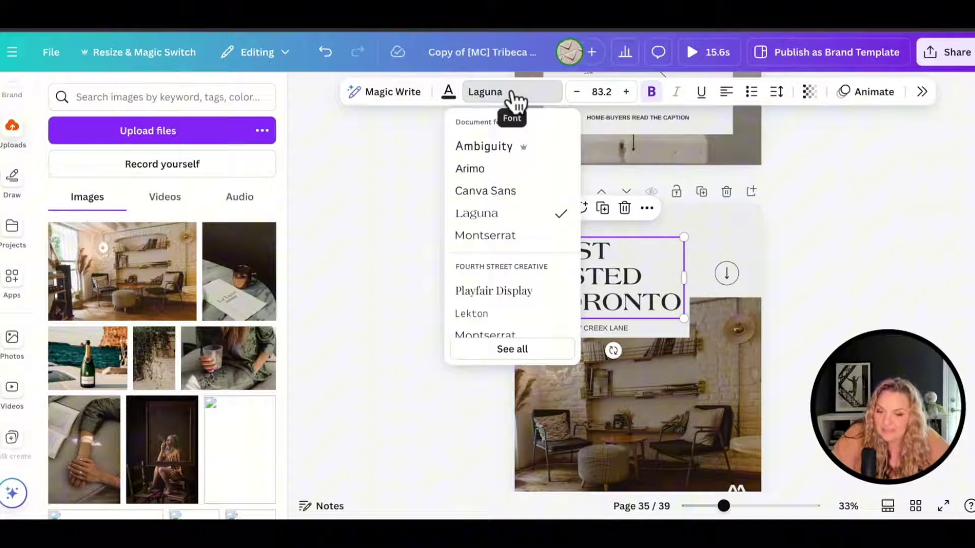
pyautogui.click(488, 352)
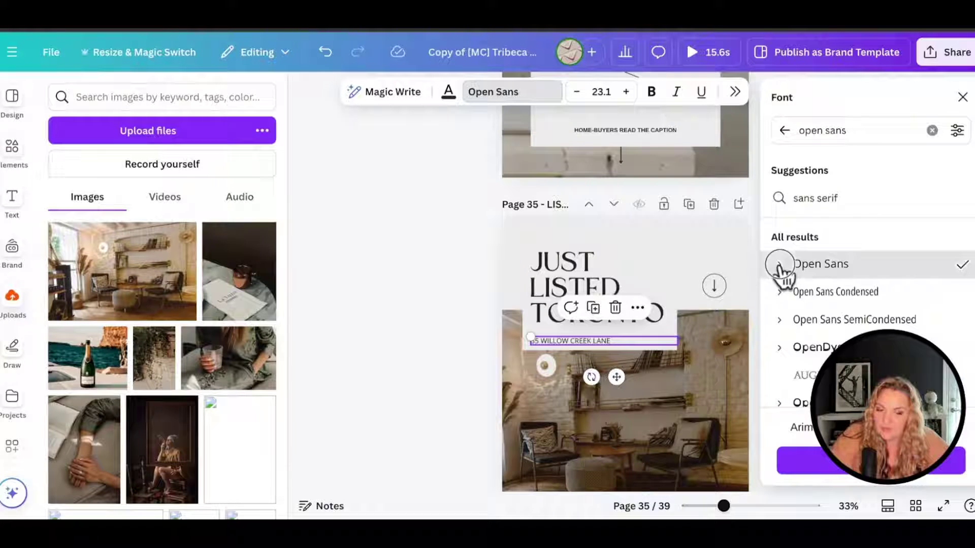
pyautogui.click(780, 269)
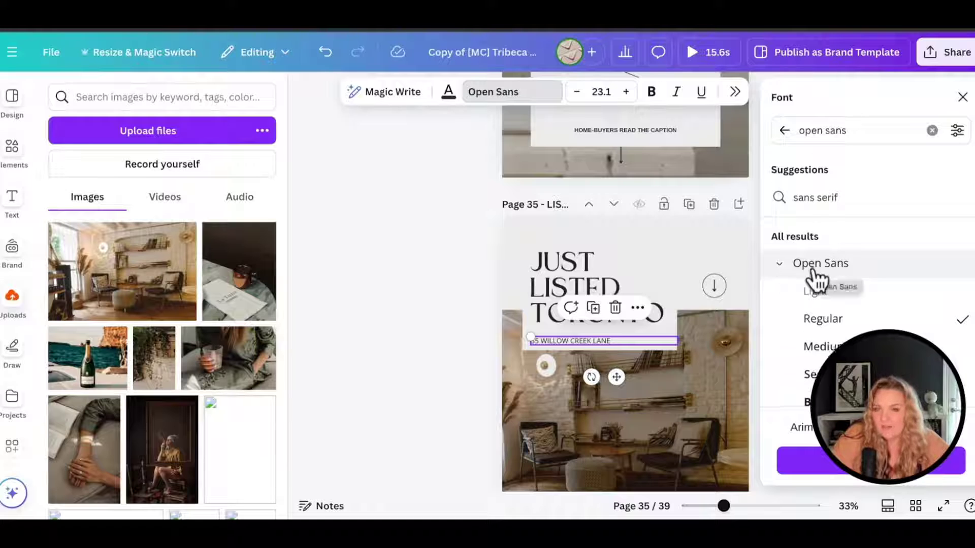
pyautogui.scroll(-1, 818, 281)
pyautogui.scroll(-3, 814, 282)
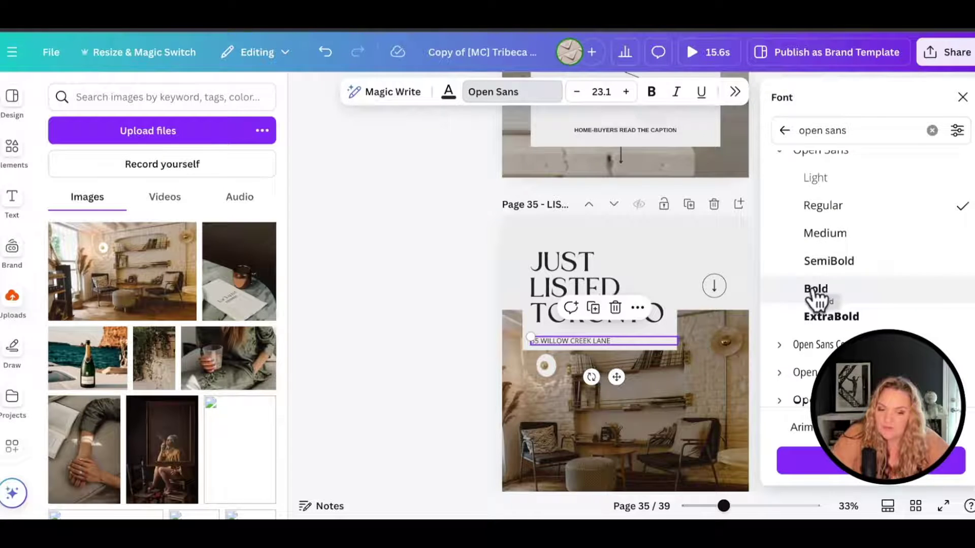
pyautogui.click(816, 291)
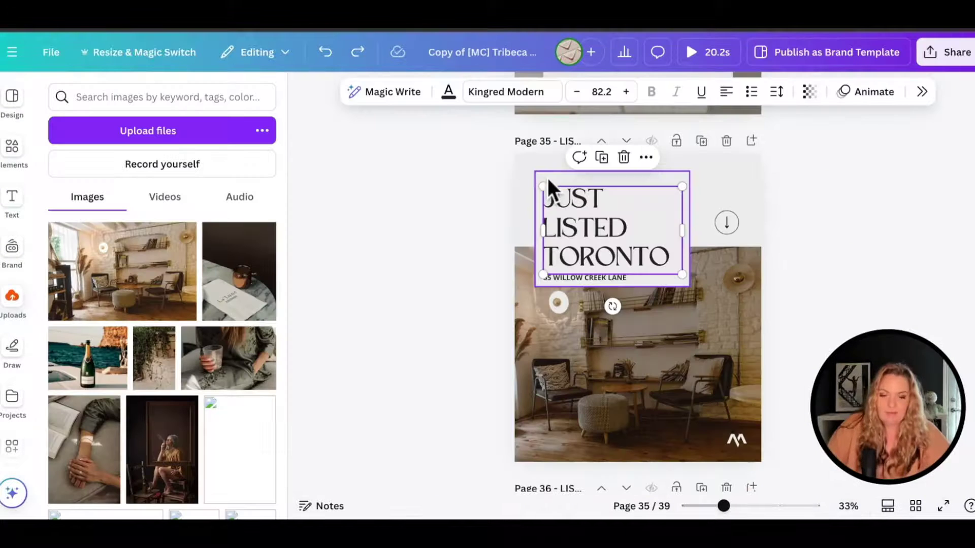
# Select the light box behind the headline, then the whole Just Listed Toronto page.
pyautogui.click(547, 178)
pyautogui.click(513, 208)
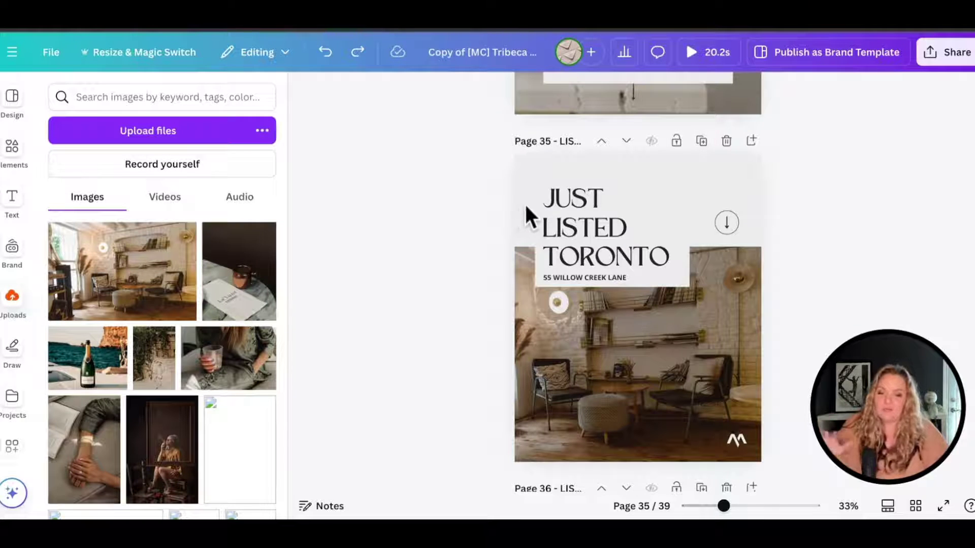
pyautogui.click(524, 199)
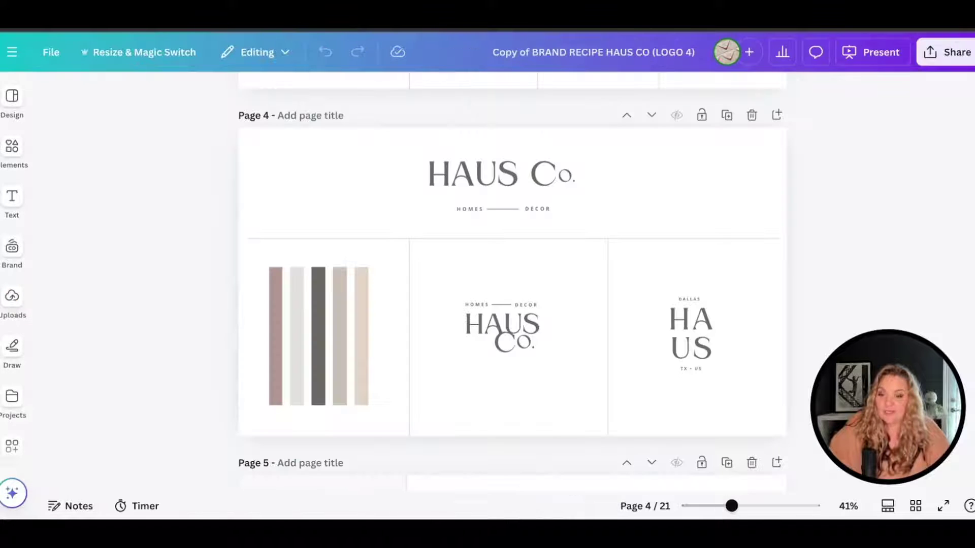
pyautogui.click(293, 301)
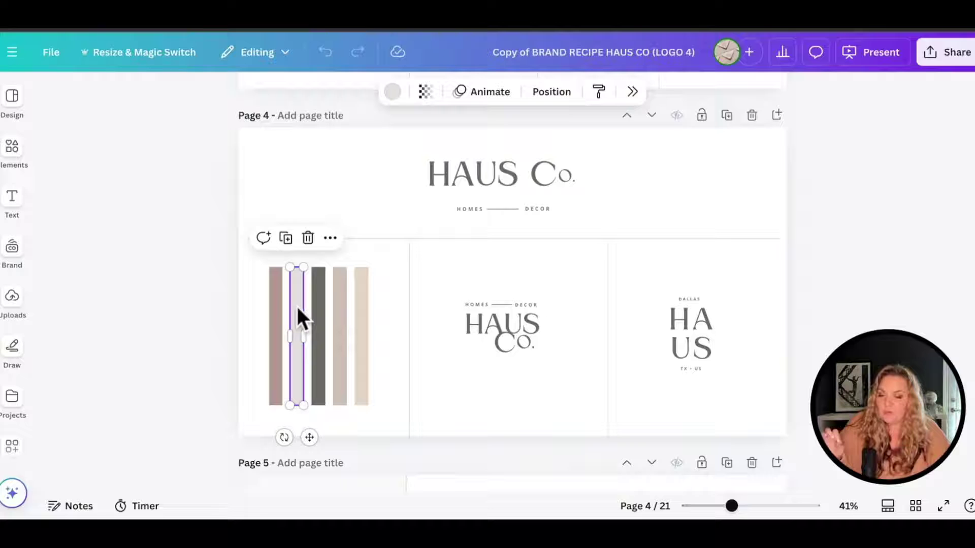
pyautogui.click(392, 96)
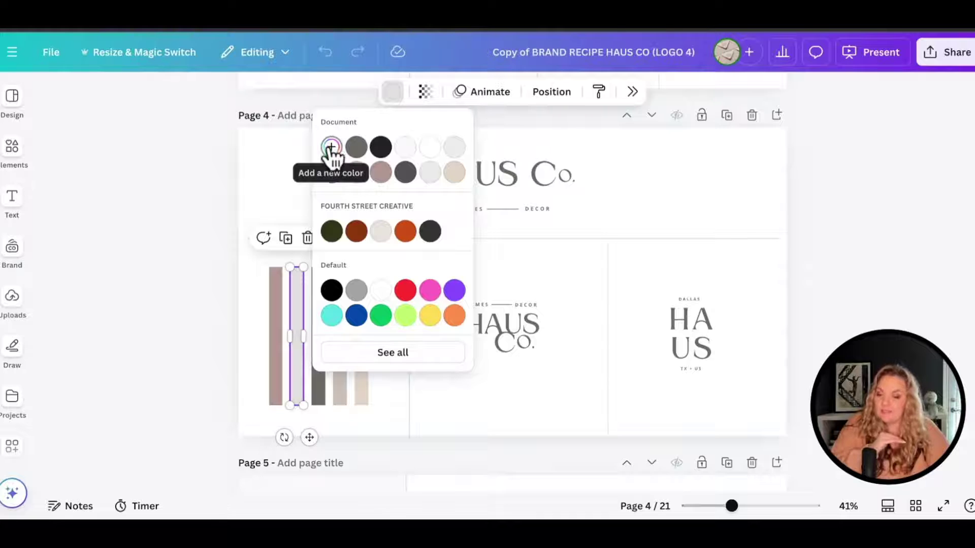
pyautogui.click(331, 148)
pyautogui.moveTo(409, 318); pyautogui.dragTo(360, 320)
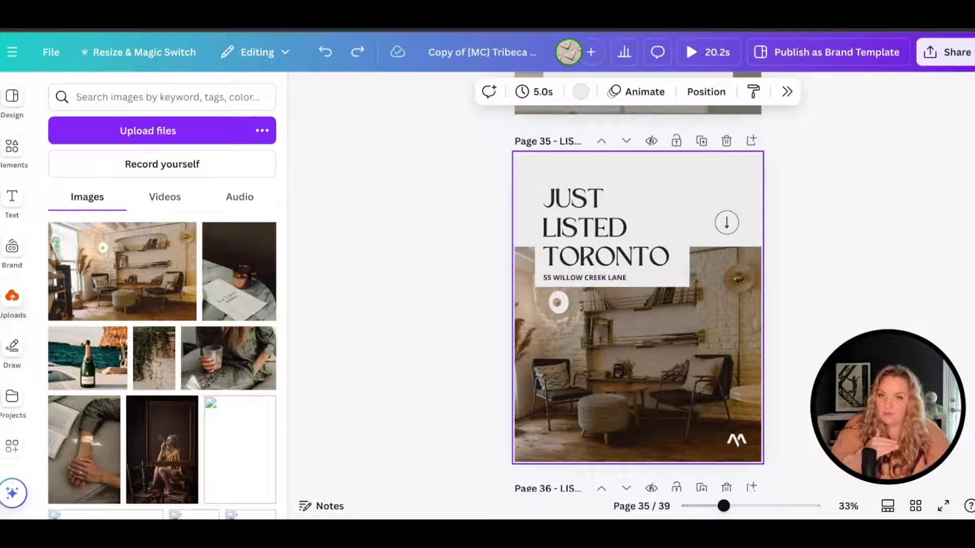
# Set the page background to the brand colour #E4E2DF.
pyautogui.click(729, 172)
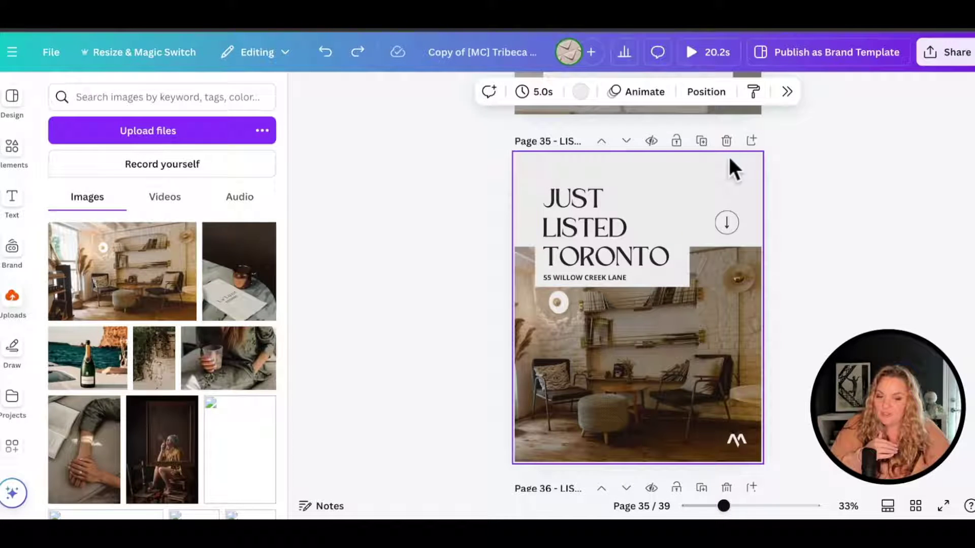
pyautogui.click(580, 93)
pyautogui.click(519, 147)
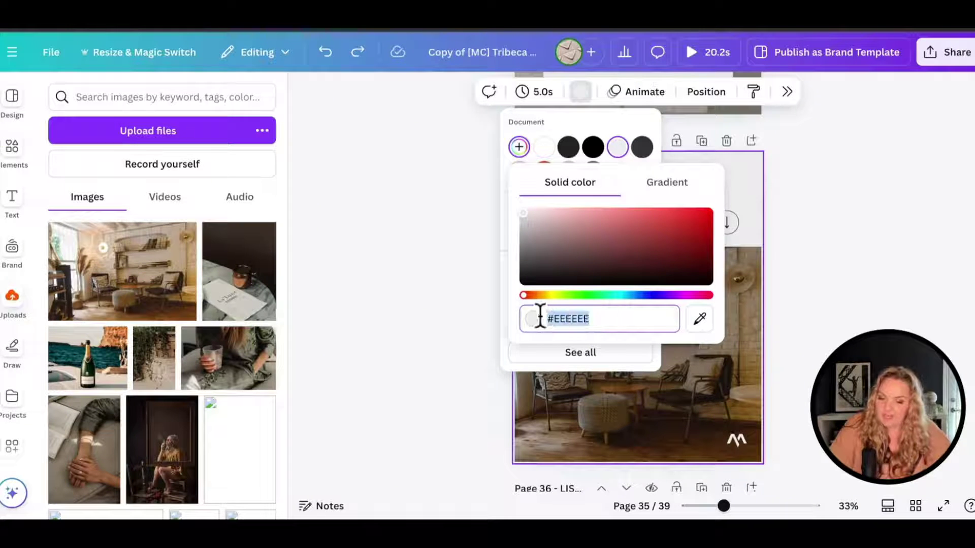
pyautogui.write('#E4E2DF')
pyautogui.click(791, 136)
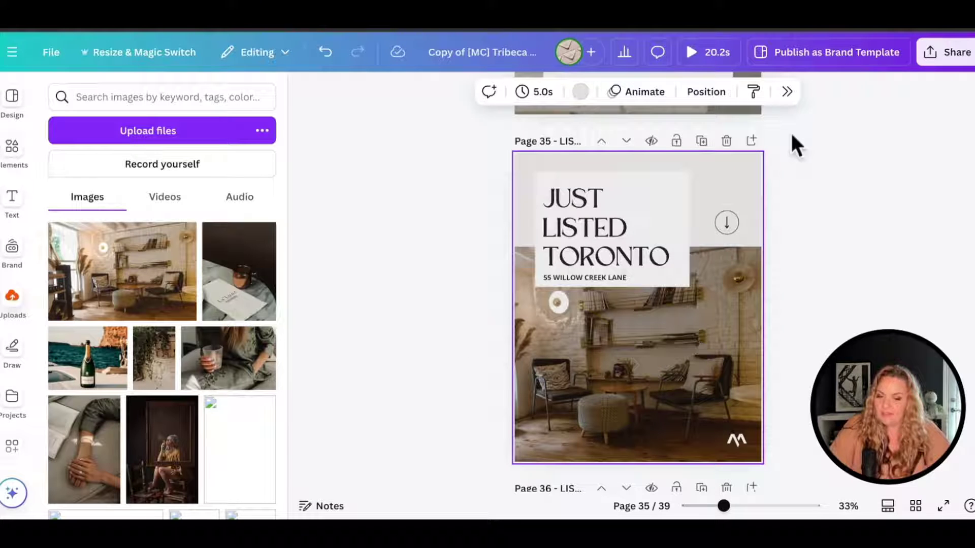
# Open a custom colour picker for the box behind the headline, then dismiss it.
pyautogui.click(655, 180)
pyautogui.click(433, 93)
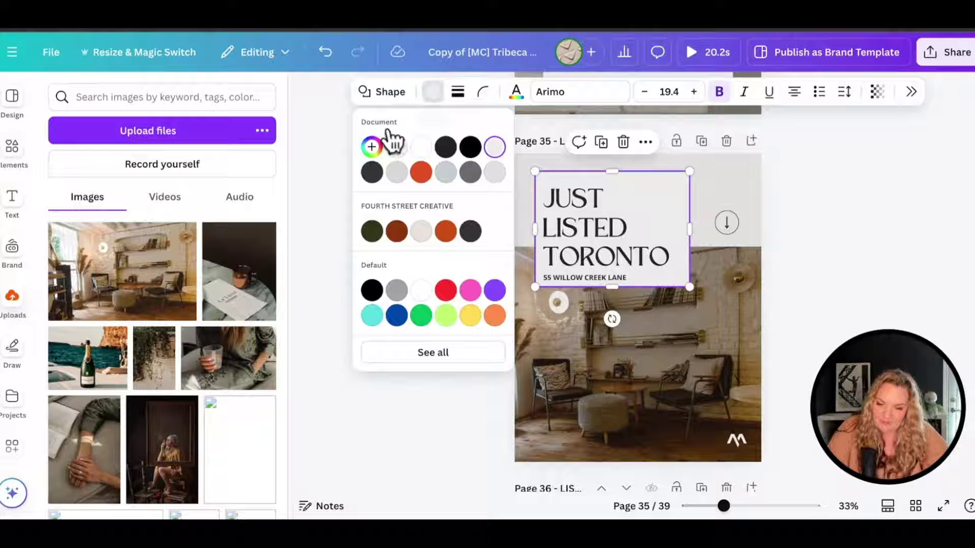
pyautogui.click(373, 147)
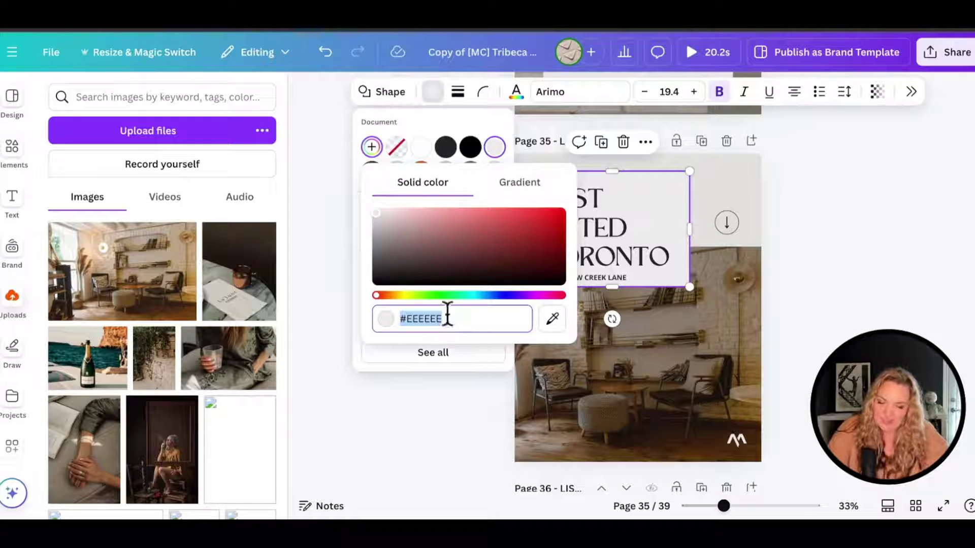
pyautogui.click(330, 332)
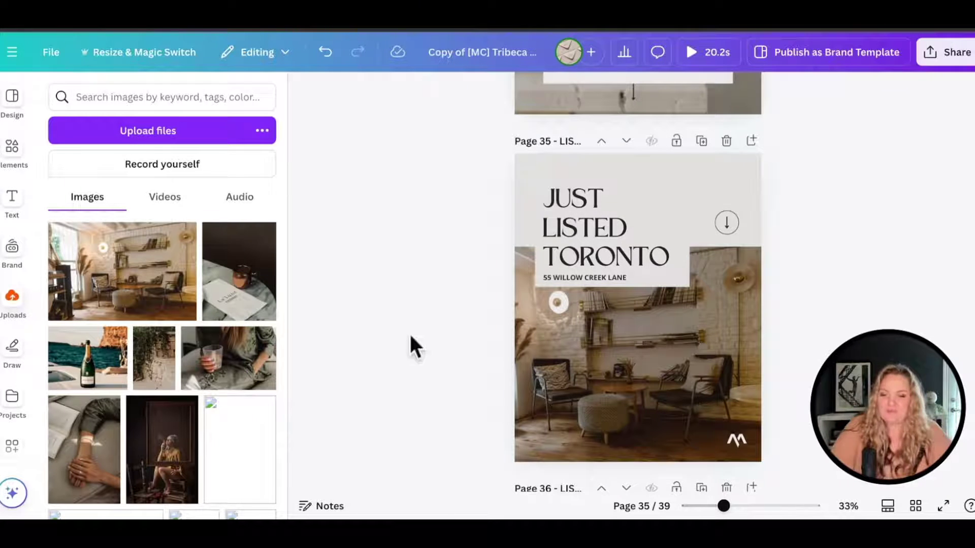
pyautogui.scroll(-1, 609, 229)
# Recolour the JUST LISTED TORONTO headline text with the pasted brand grey hex.
pyautogui.click(569, 192)
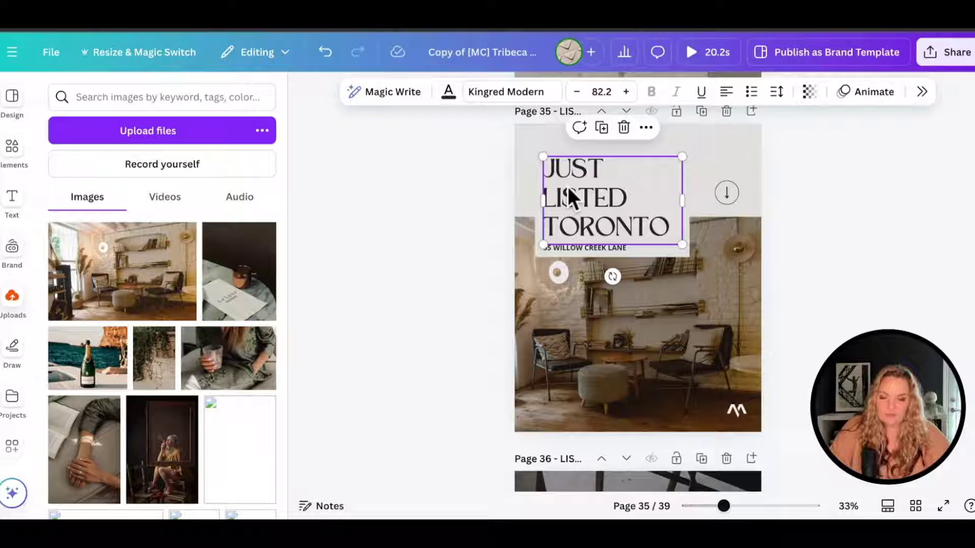
pyautogui.click(604, 205)
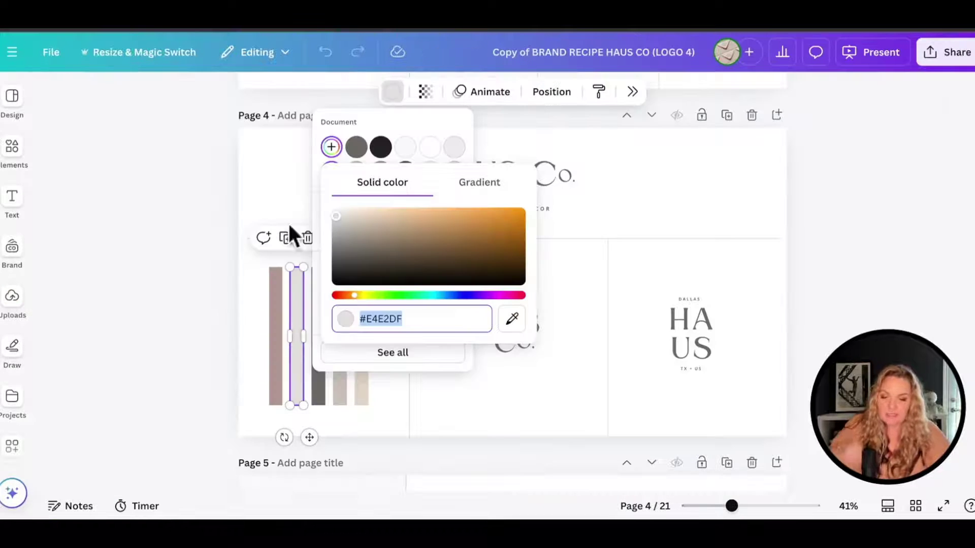
pyautogui.click(208, 348)
pyautogui.click(320, 327)
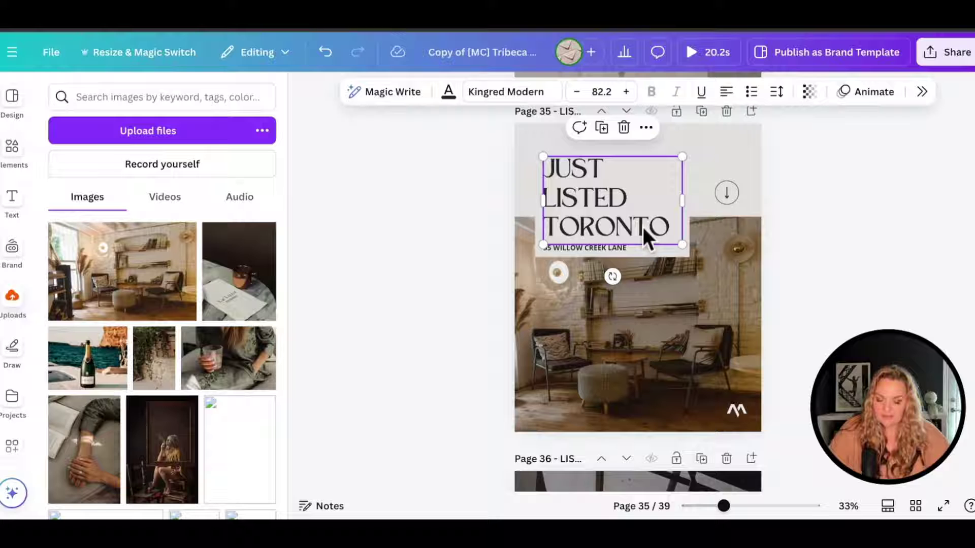
pyautogui.doubleClick(643, 227)
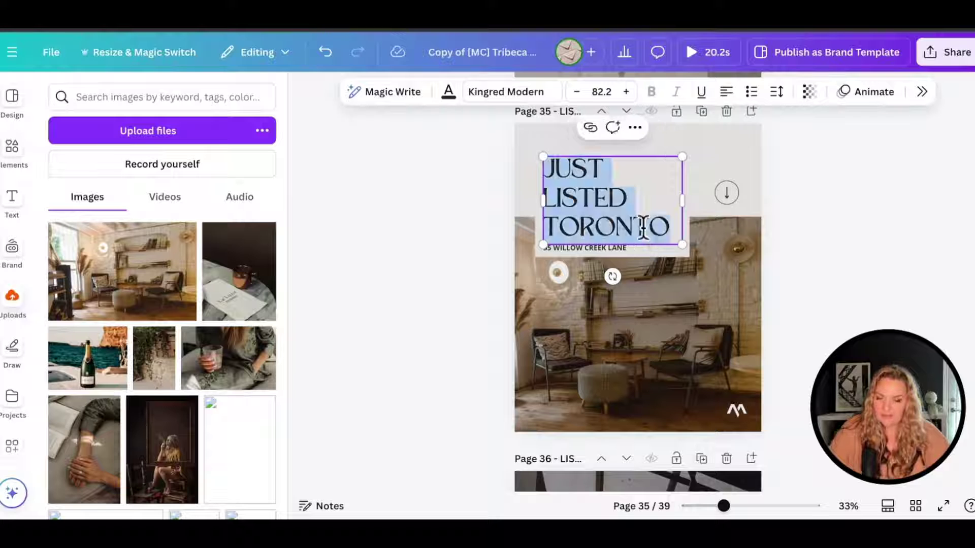
pyautogui.click(449, 95)
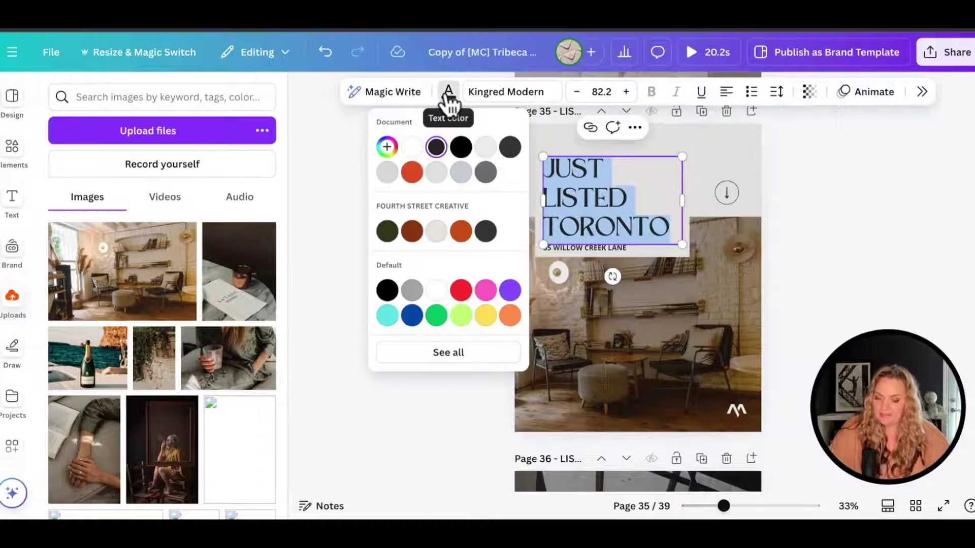
pyautogui.click(387, 147)
pyautogui.hotkey('ctrl', 'v')
pyautogui.click(487, 284)
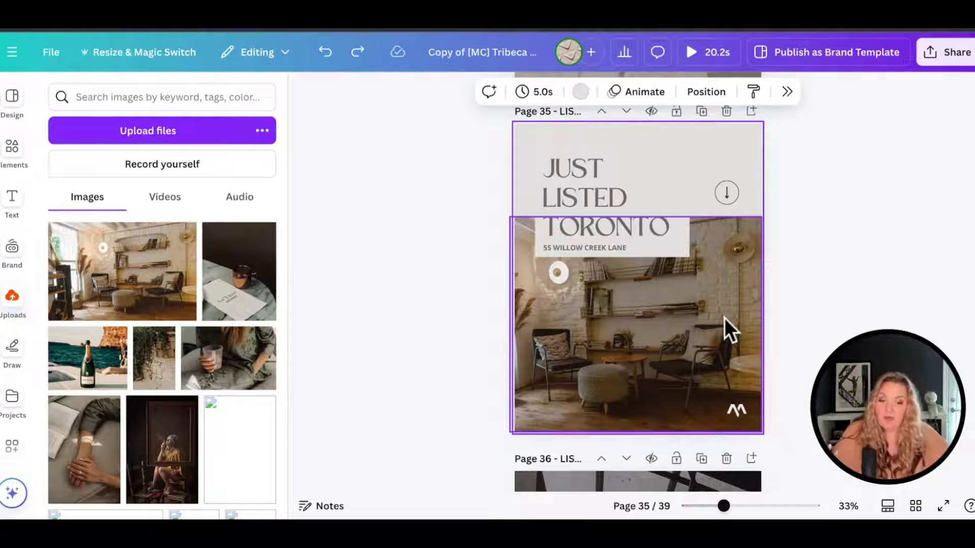
# Delete the M logo from the photo and select the EN submark in the brand guide.
pyautogui.click(734, 410)
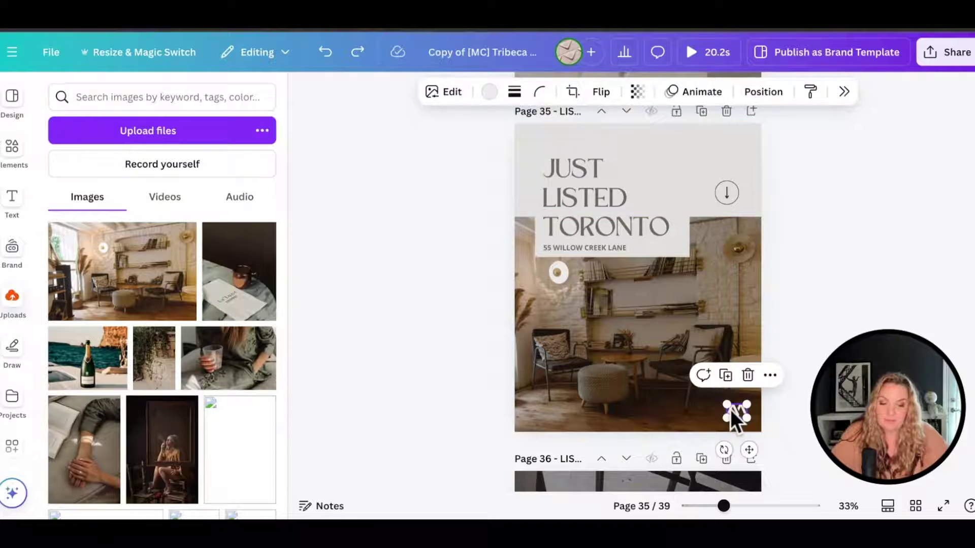
pyautogui.press('Delete')
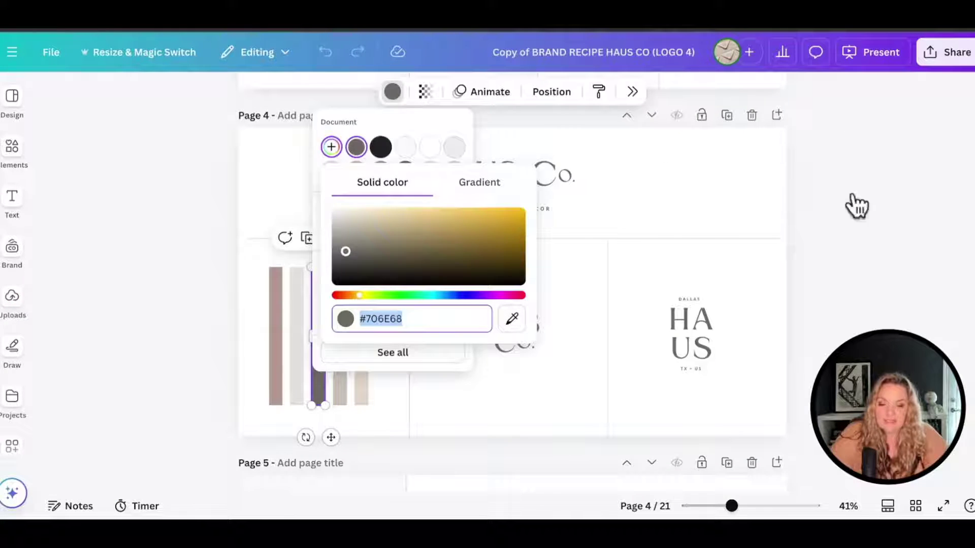
pyautogui.click(857, 206)
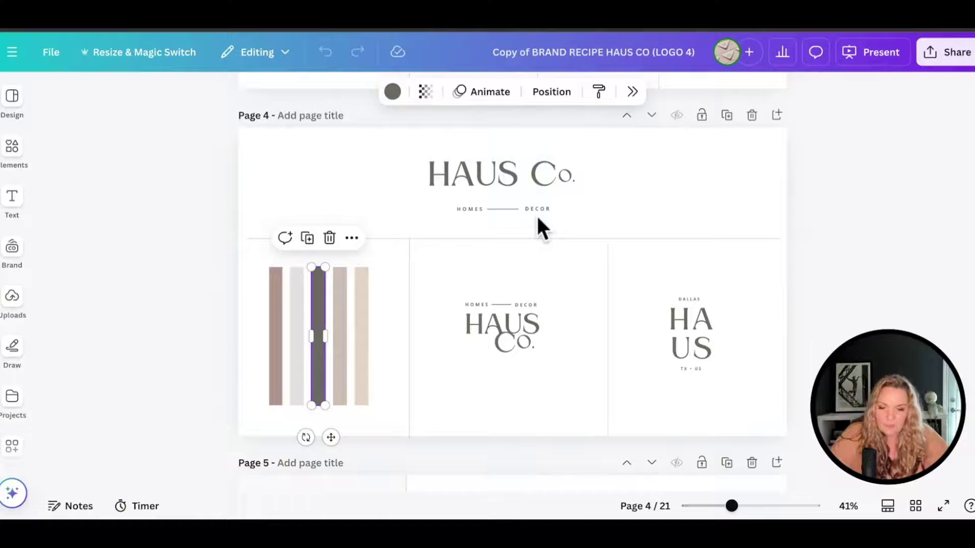
pyautogui.scroll(-5, 537, 224)
pyautogui.scroll(-20, 536, 214)
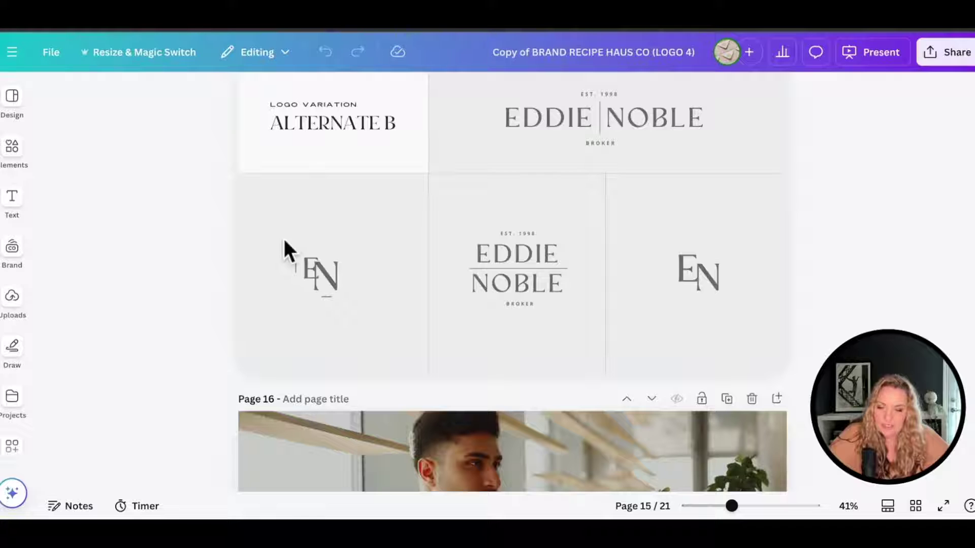
pyautogui.moveTo(276, 239); pyautogui.dragTo(360, 310)
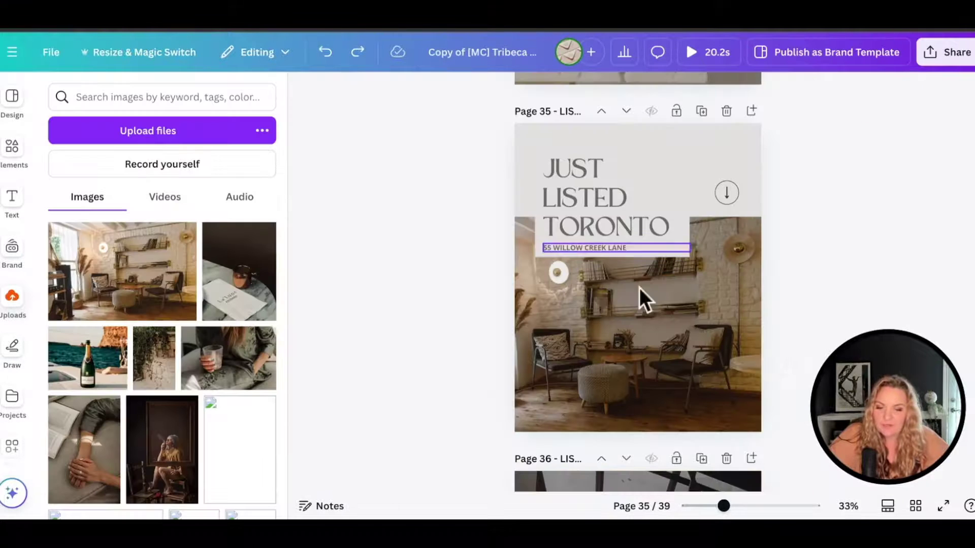
# Paste the EN monogram into the photo's lower-right corner and eyedrop it to #E4E2E0.
pyautogui.hotkey('ctrl', 'v')
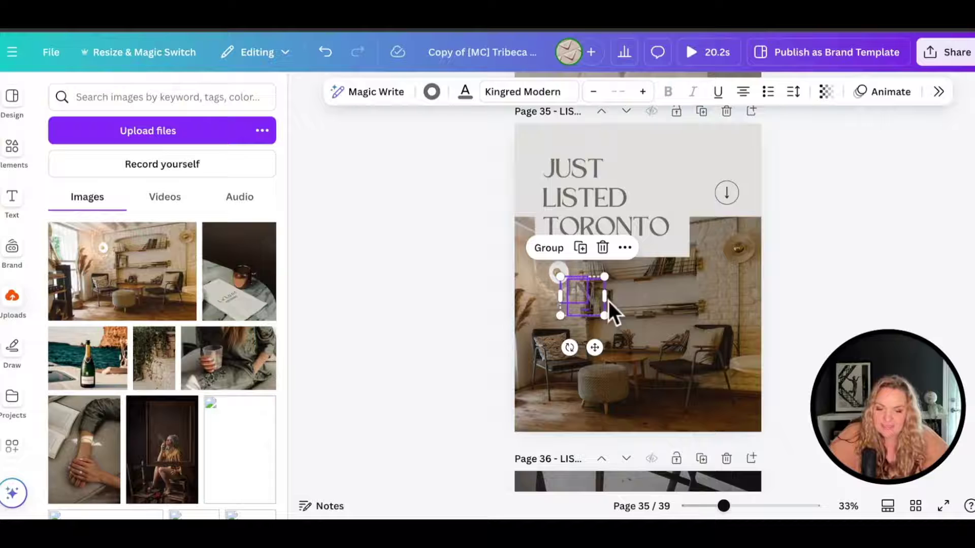
pyautogui.moveTo(588, 303); pyautogui.dragTo(710, 385)
pyautogui.click(464, 92)
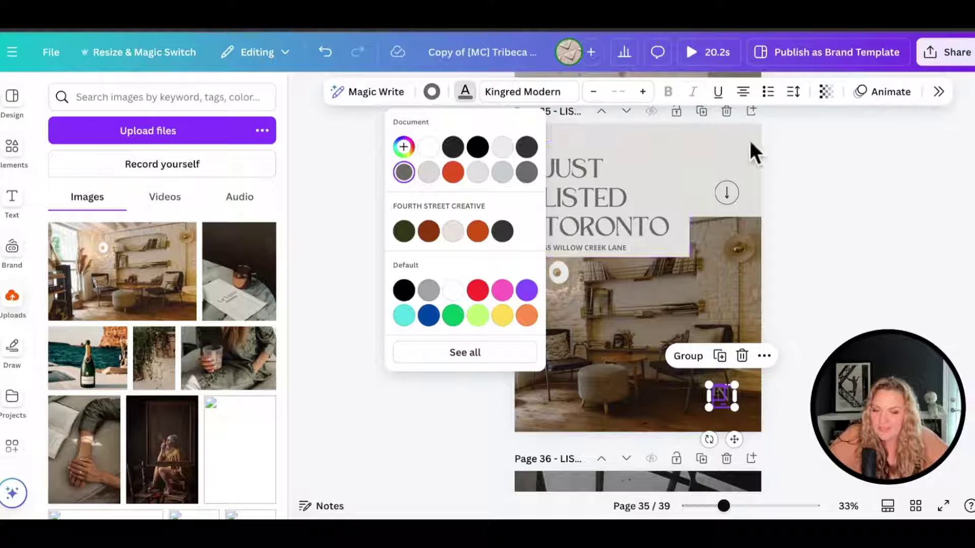
pyautogui.click(404, 147)
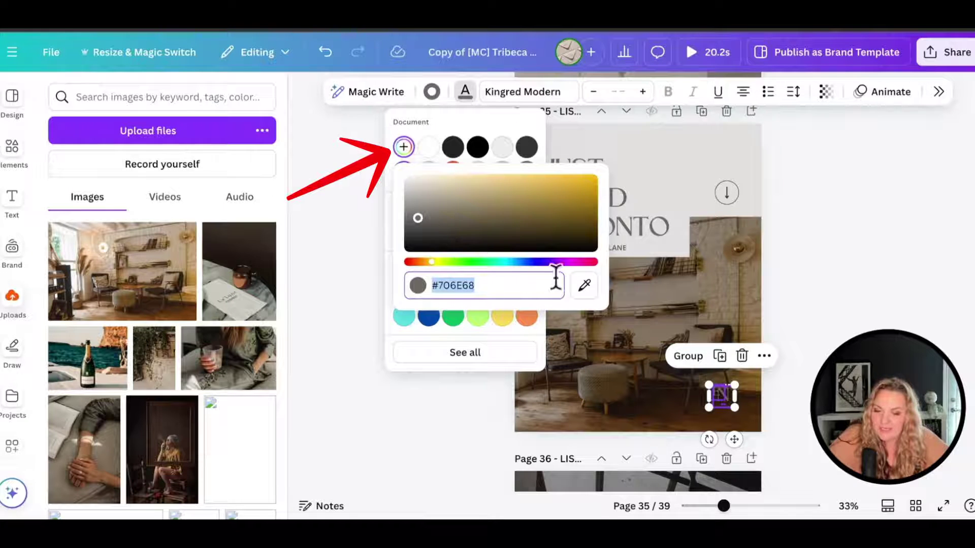
pyautogui.click(584, 293)
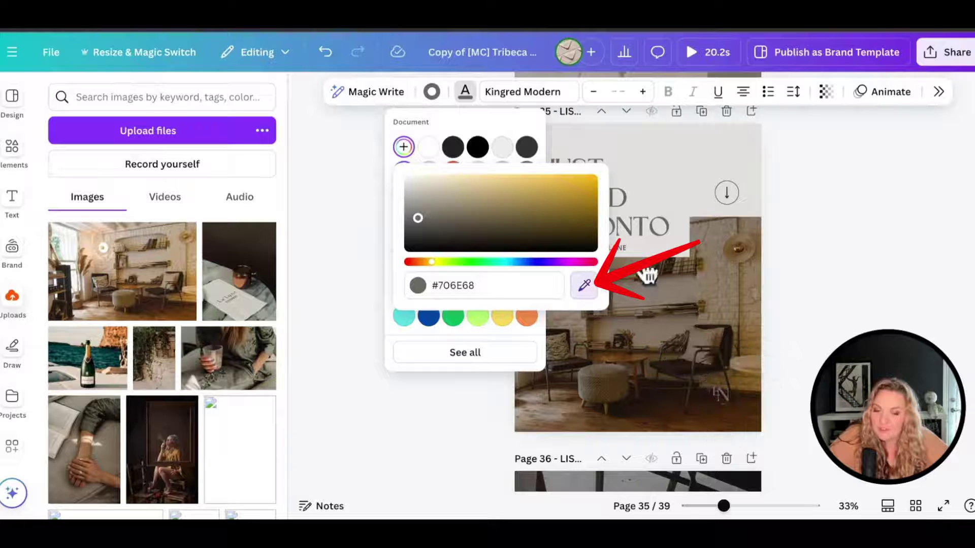
pyautogui.click(651, 193)
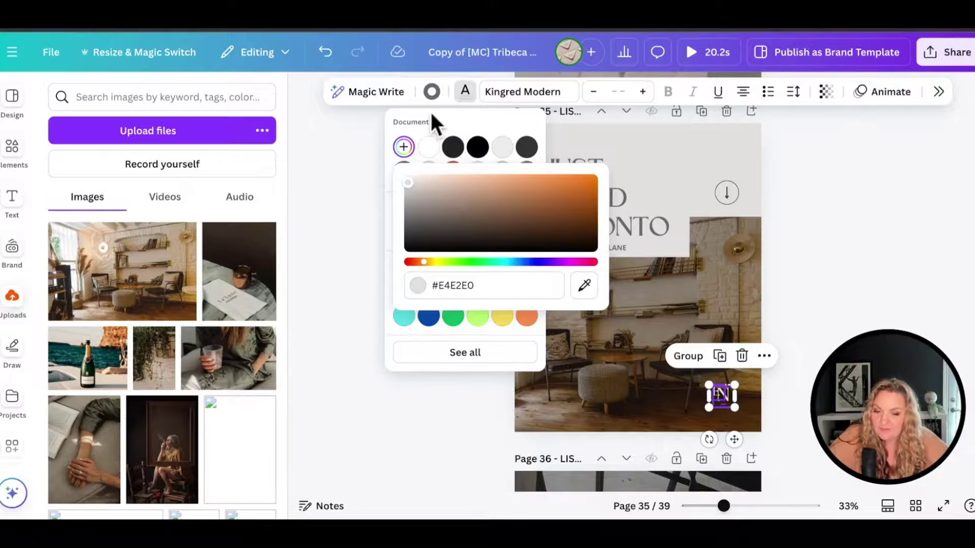
pyautogui.hotkey('ctrl', 'z')
pyautogui.scroll(3, 794, 282)
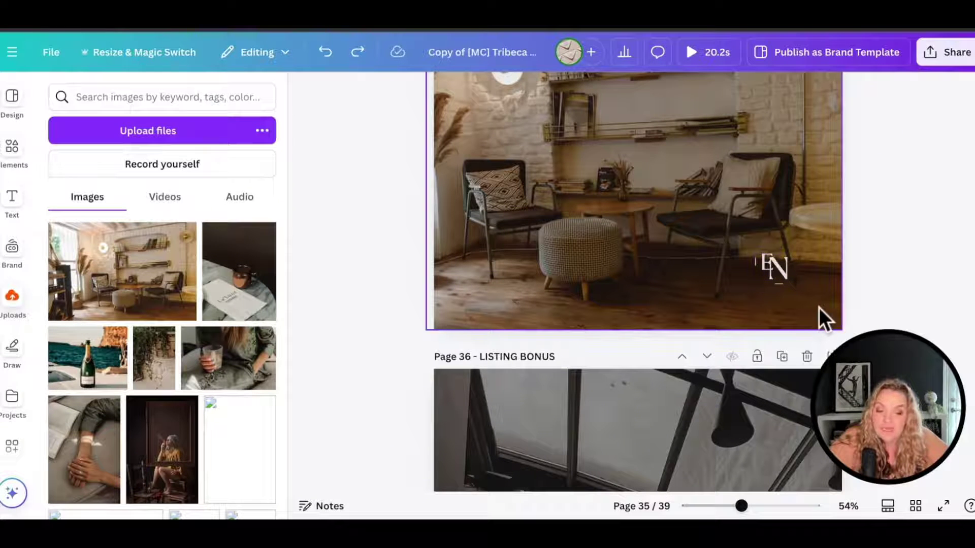
# Undo an accidental photo move and lock the page 35 photo in place.
pyautogui.moveTo(725, 227); pyautogui.dragTo(791, 254)
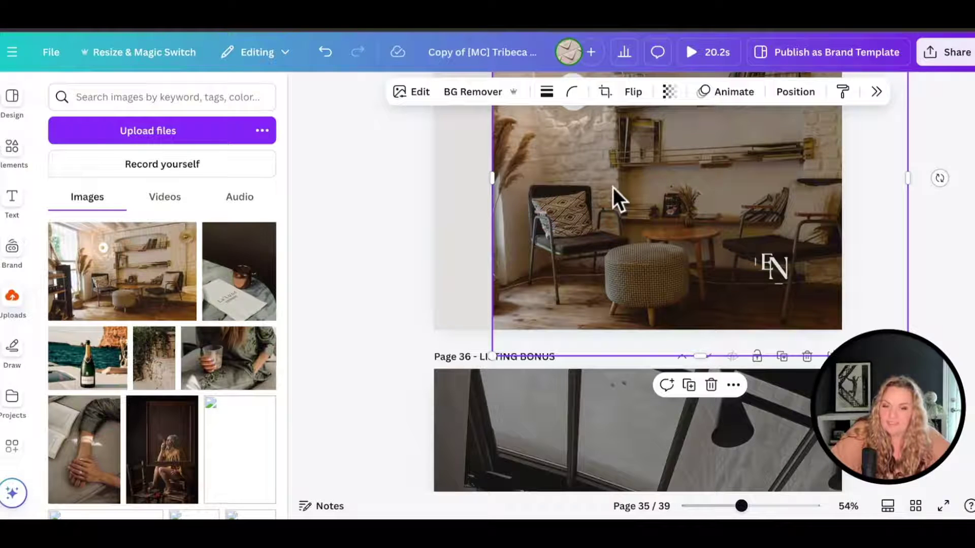
pyautogui.hotkey('ctrl', 'z')
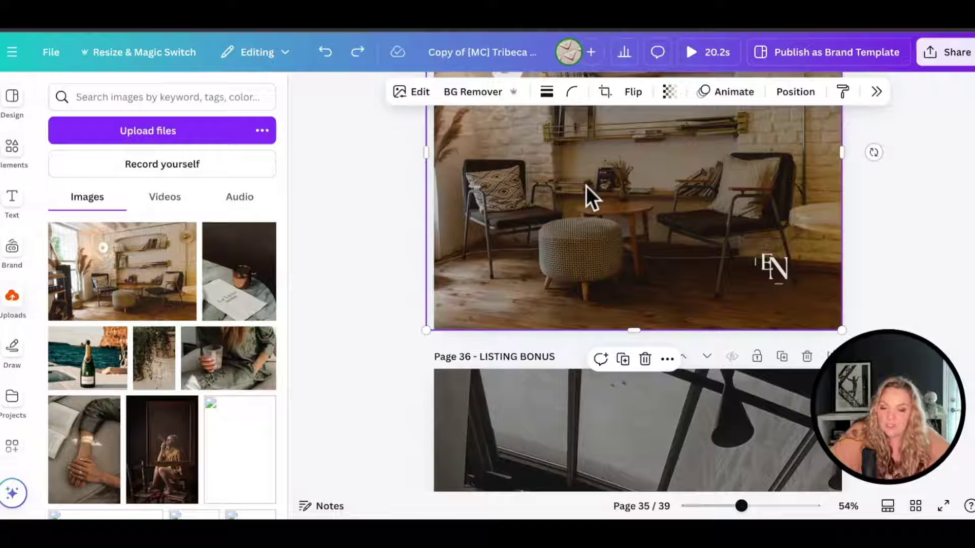
pyautogui.rightClick(586, 186)
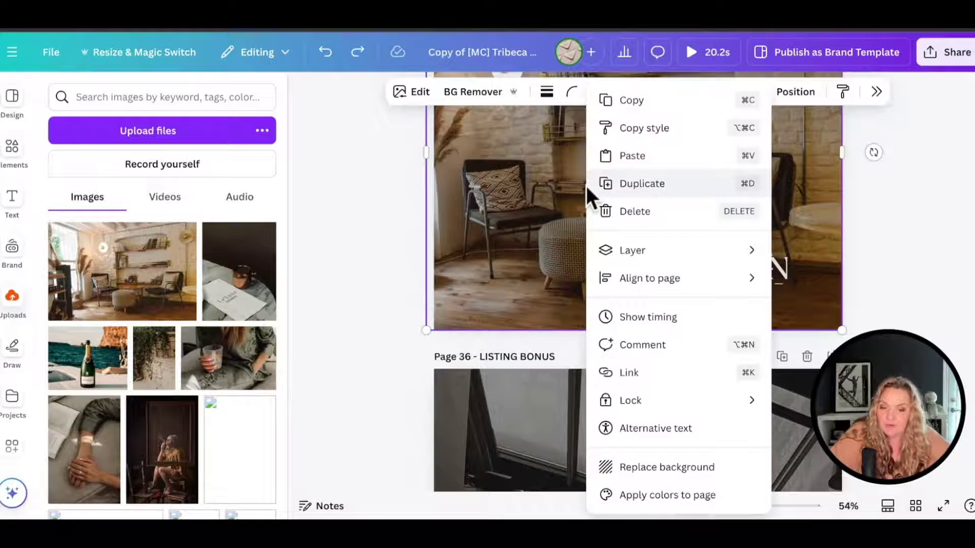
pyautogui.click(631, 405)
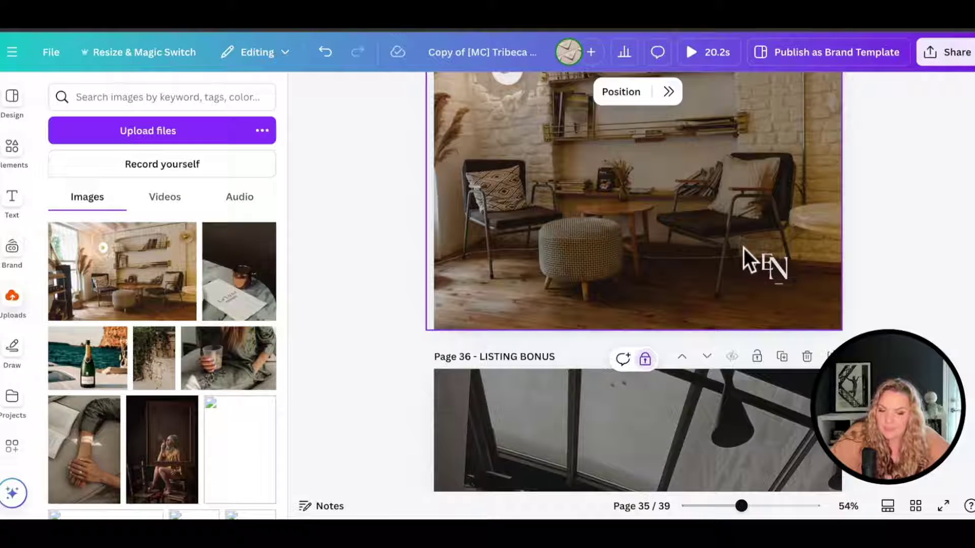
# Nudge the EN monogram further into the photo's lower-right corner.
pyautogui.click(789, 284)
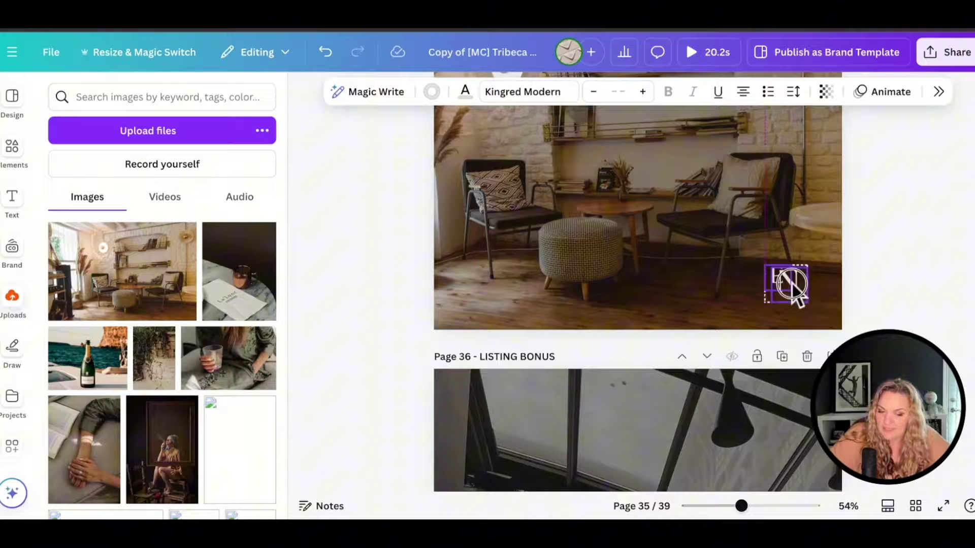
pyautogui.moveTo(791, 286); pyautogui.dragTo(800, 290)
pyautogui.click(922, 299)
pyautogui.scroll(2, 923, 299)
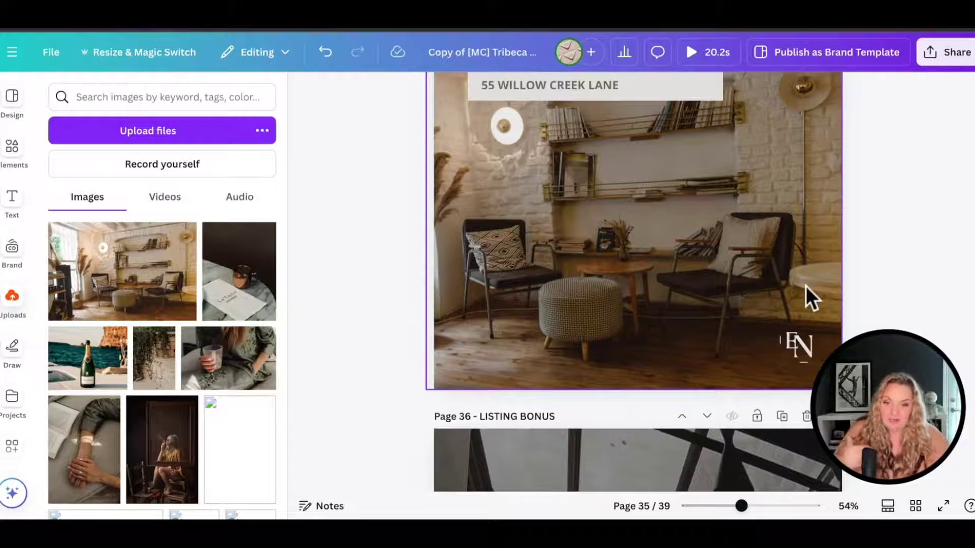
pyautogui.scroll(3, 805, 285)
pyautogui.scroll(-3, 806, 286)
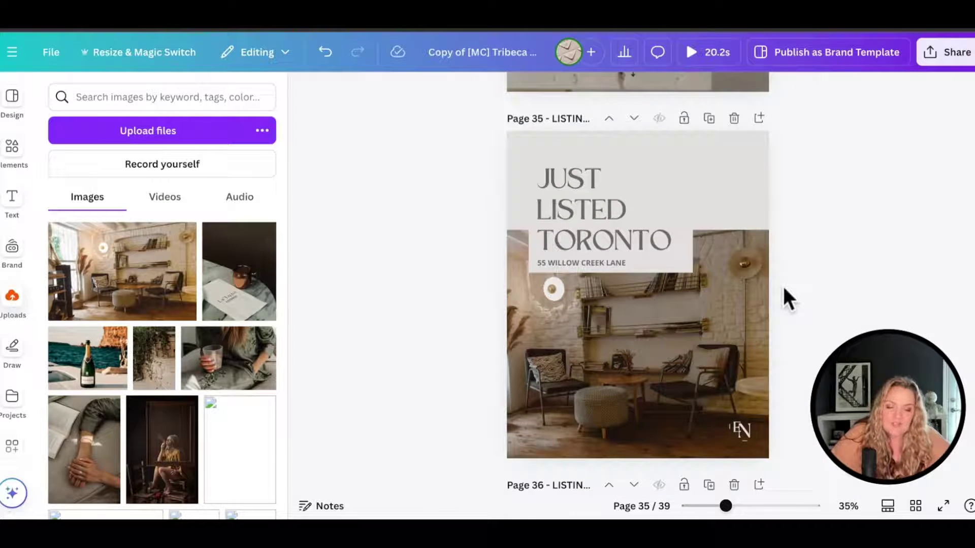
# Scroll to page 21 and read the KEEP GOING post's content prompt and caption notes.
pyautogui.scroll(-5, 784, 294)
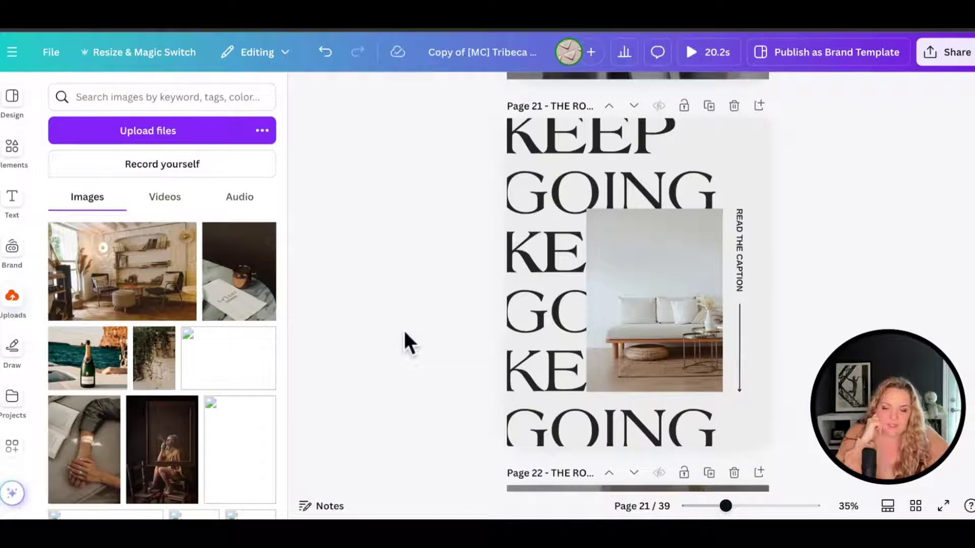
pyautogui.click(319, 507)
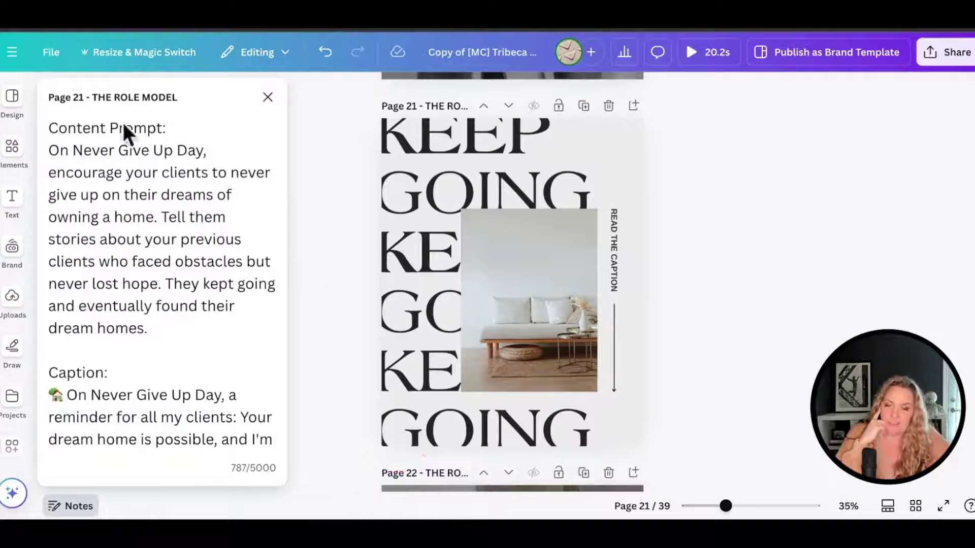
pyautogui.click(51, 128)
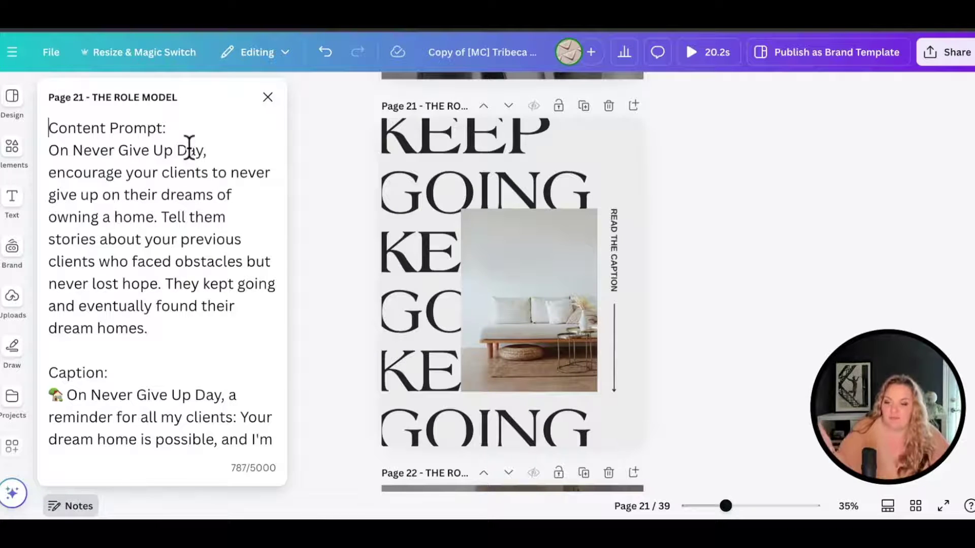
pyautogui.click(267, 97)
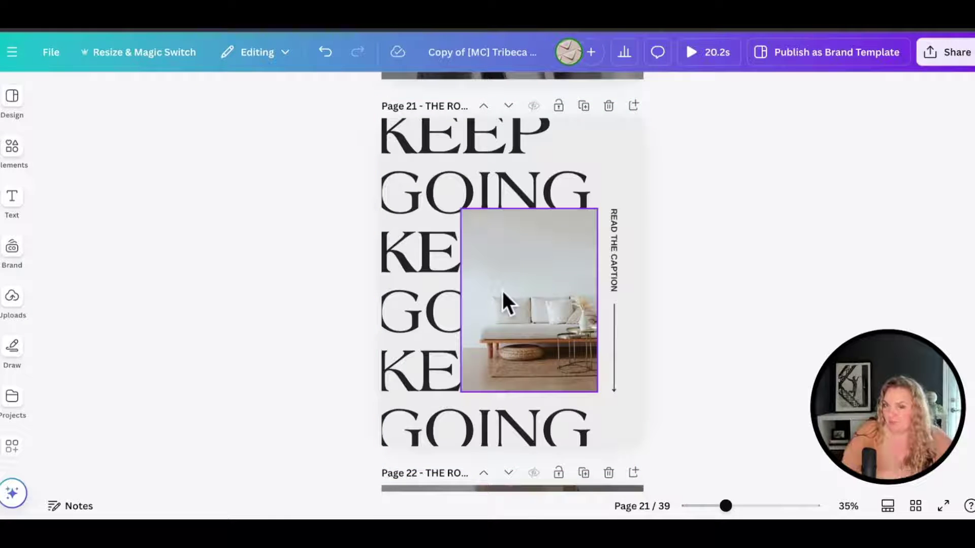
# Undo an accidental edit to the KEEP GOING text.
pyautogui.click(434, 182)
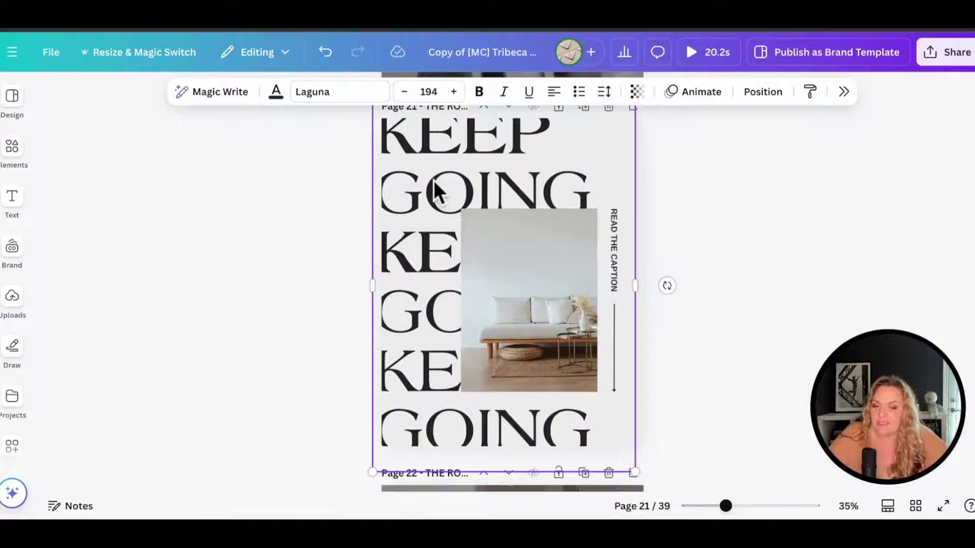
pyautogui.doubleClick(433, 180)
pyautogui.press('Escape')
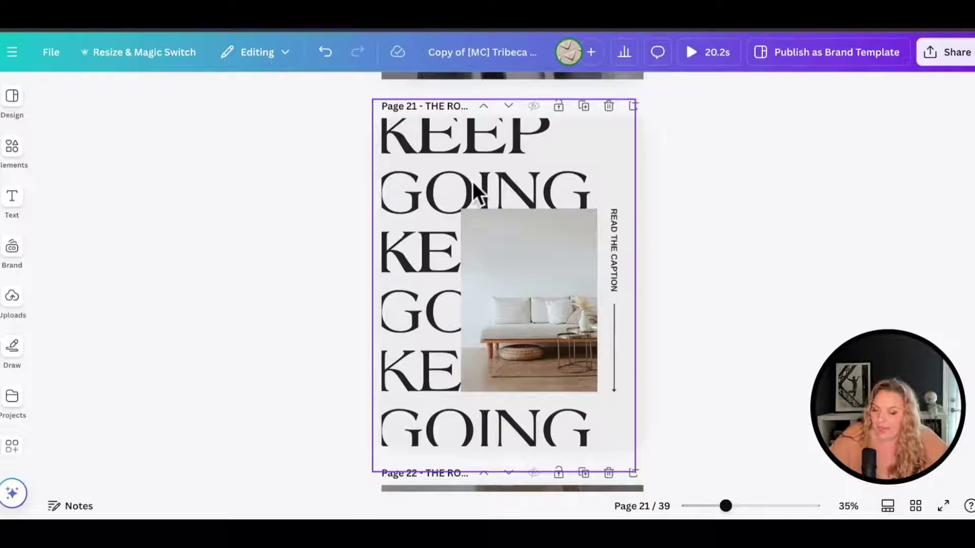
pyautogui.hotkey('ctrl', 'z')
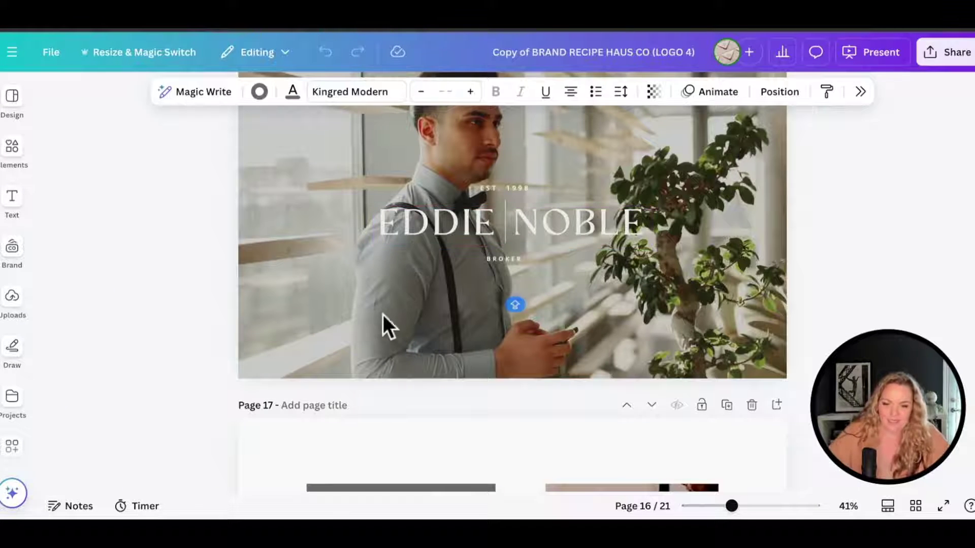
# Detach the man's photo from the brand design background and paste it onto page 21.
pyautogui.click(382, 315)
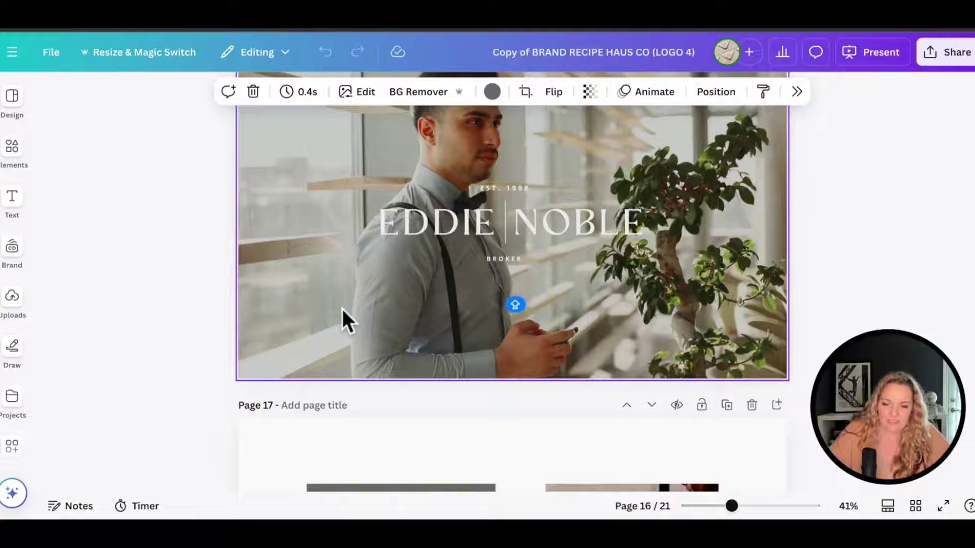
pyautogui.rightClick(342, 309)
pyautogui.click(421, 435)
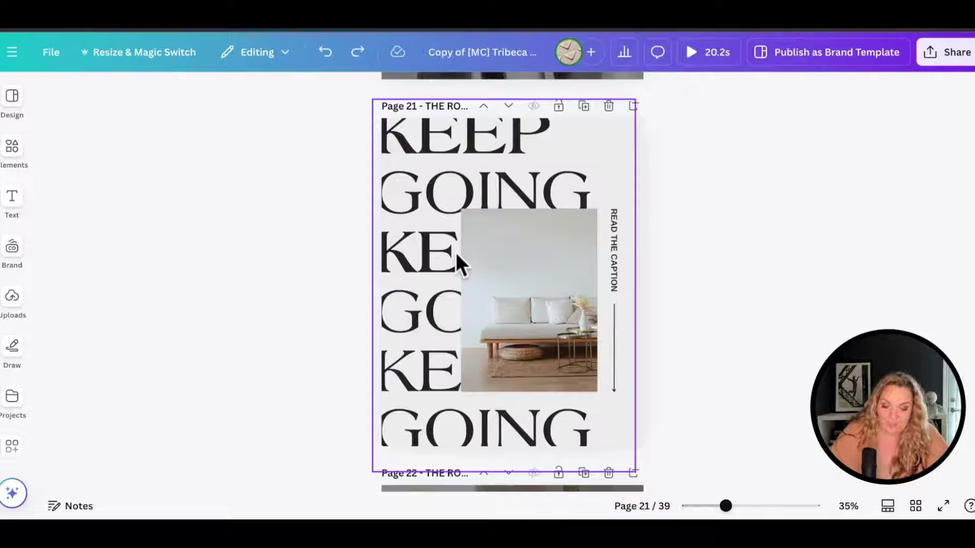
pyautogui.hotkey('ctrl', 'v')
pyautogui.moveTo(498, 230)
pyautogui.mouseDown()
pyautogui.moveTo(719, 197)
pyautogui.moveTo(498, 203)
pyautogui.moveTo(510, 223)
pyautogui.mouseUp()
# Resize the man's photo to about 534 × 525 px and reposition him within the crop.
pyautogui.click(12, 296)
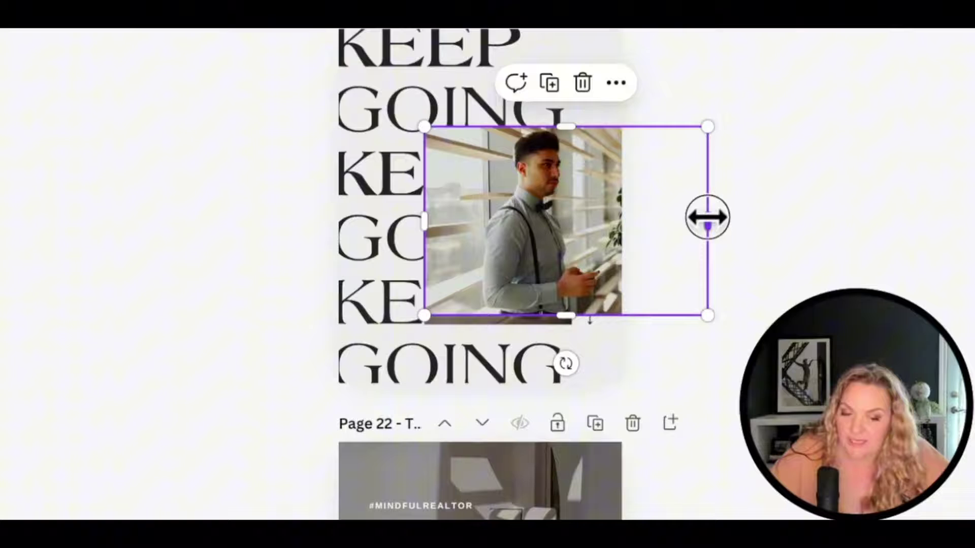
pyautogui.moveTo(707, 218); pyautogui.dragTo(571, 212)
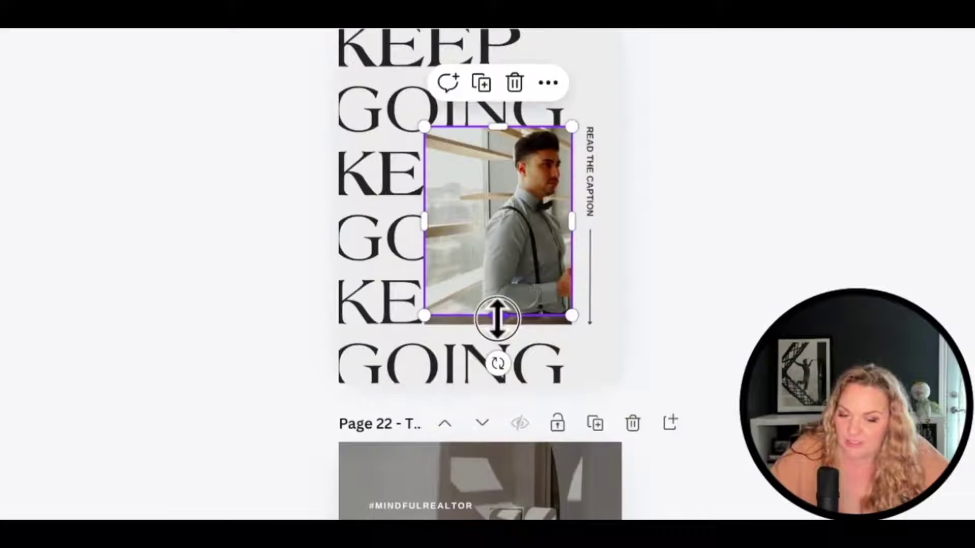
pyautogui.moveTo(496, 319)
pyautogui.mouseDown()
pyautogui.moveTo(513, 231)
pyautogui.moveTo(505, 324)
pyautogui.mouseUp()
pyautogui.moveTo(427, 225)
pyautogui.mouseDown()
pyautogui.moveTo(480, 222)
pyautogui.moveTo(425, 227)
pyautogui.mouseUp()
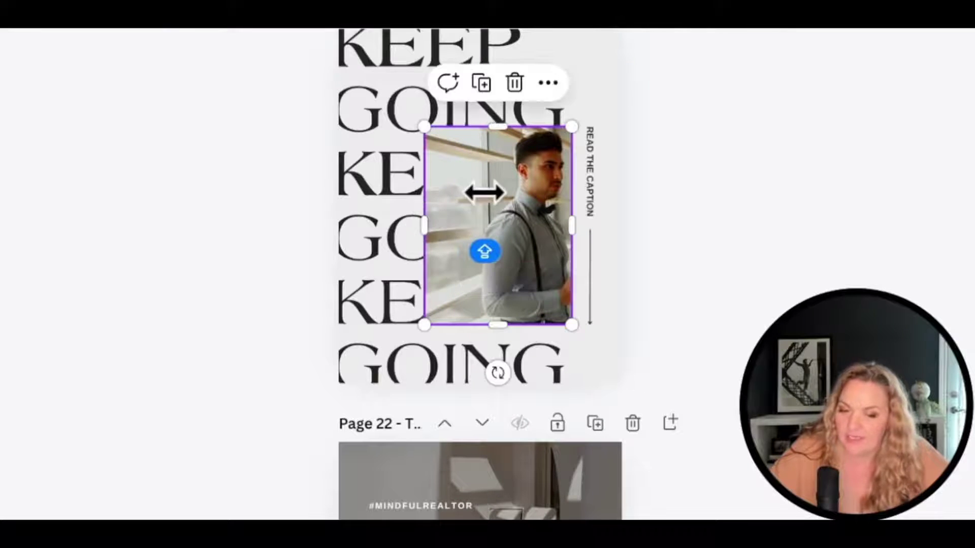
pyautogui.doubleClick(485, 193)
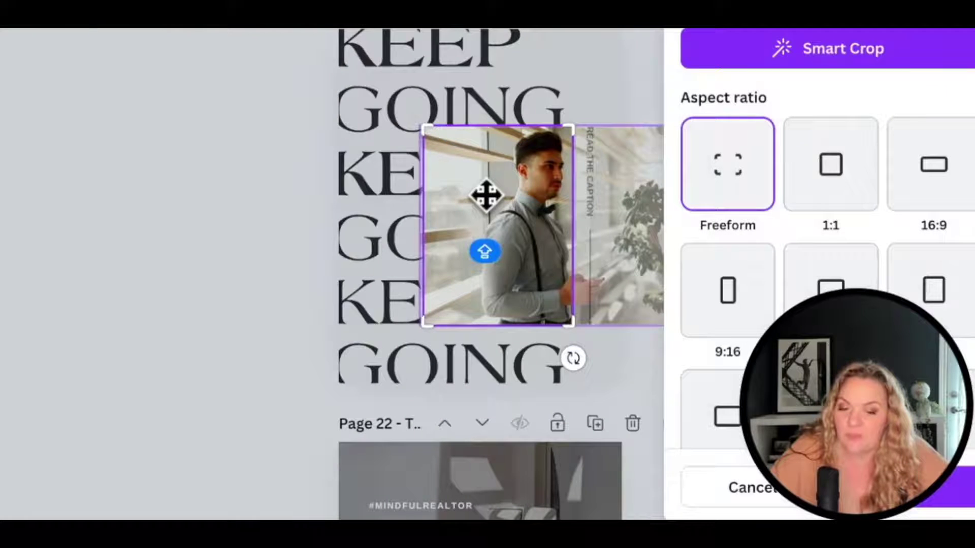
pyautogui.moveTo(483, 194); pyautogui.dragTo(417, 210)
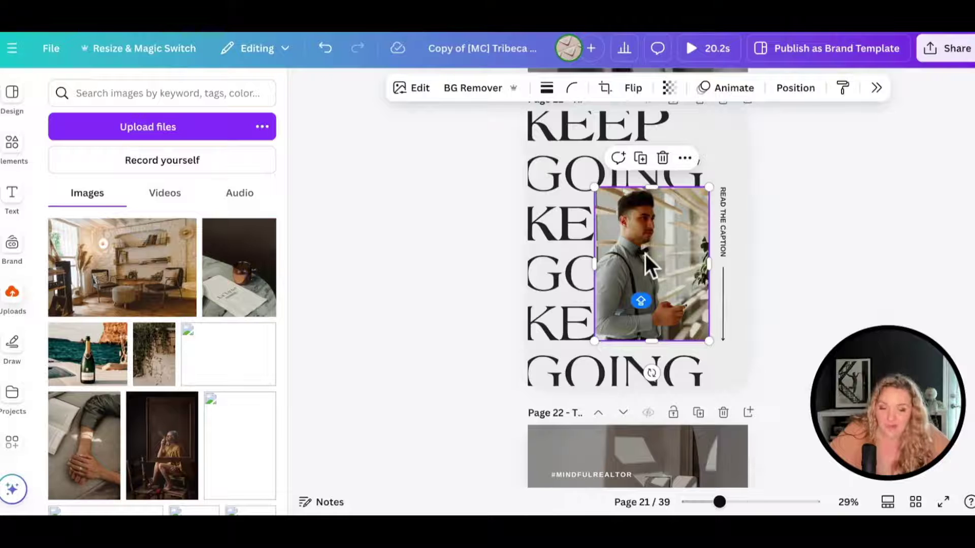
# Send the man's photo to the back, behind the KEEP GOING lettering.
pyautogui.rightClick(645, 254)
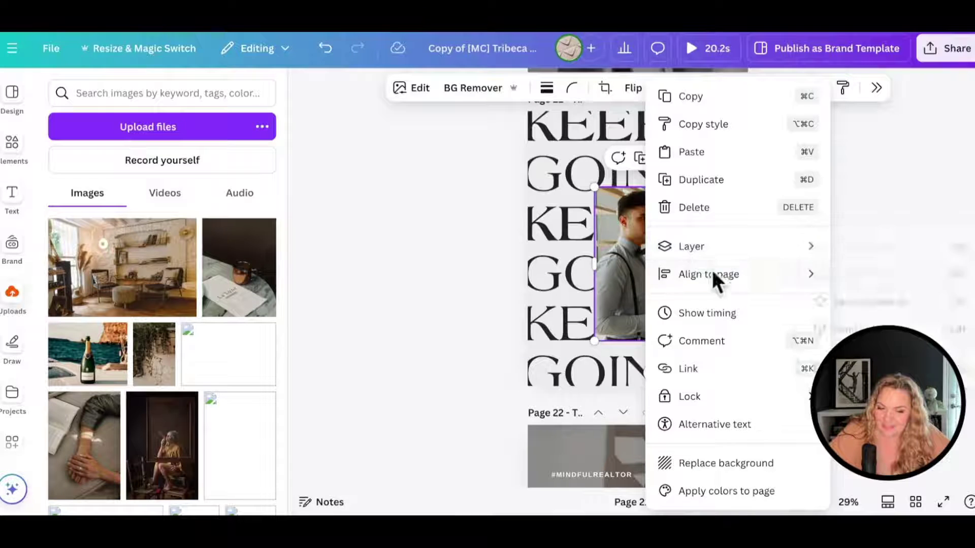
pyautogui.moveTo(700, 257)
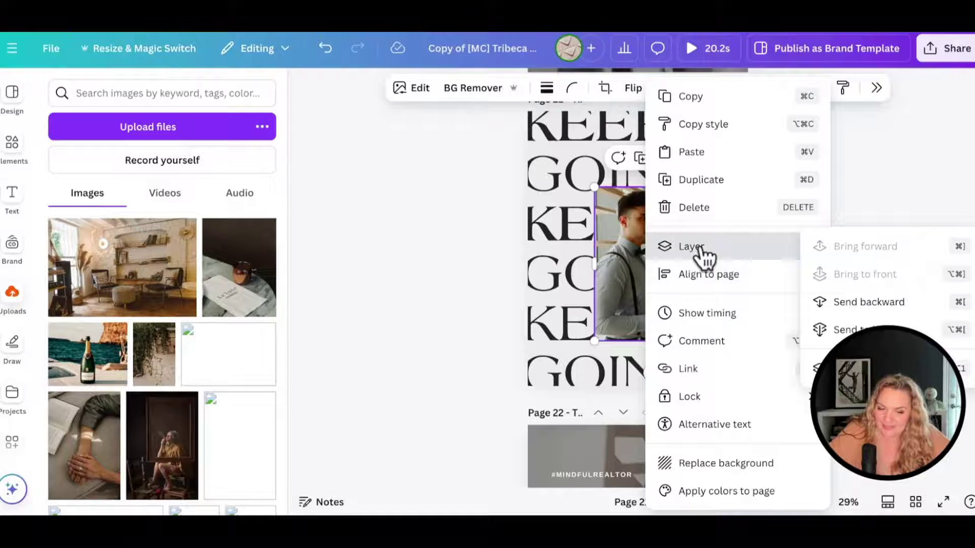
pyautogui.click(835, 336)
pyautogui.click(470, 239)
pyautogui.click(662, 291)
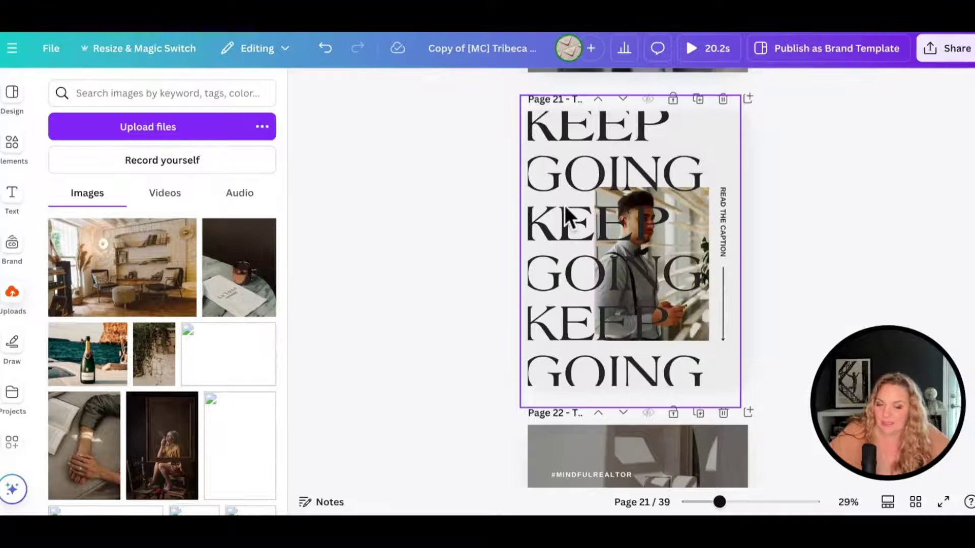
pyautogui.click(568, 216)
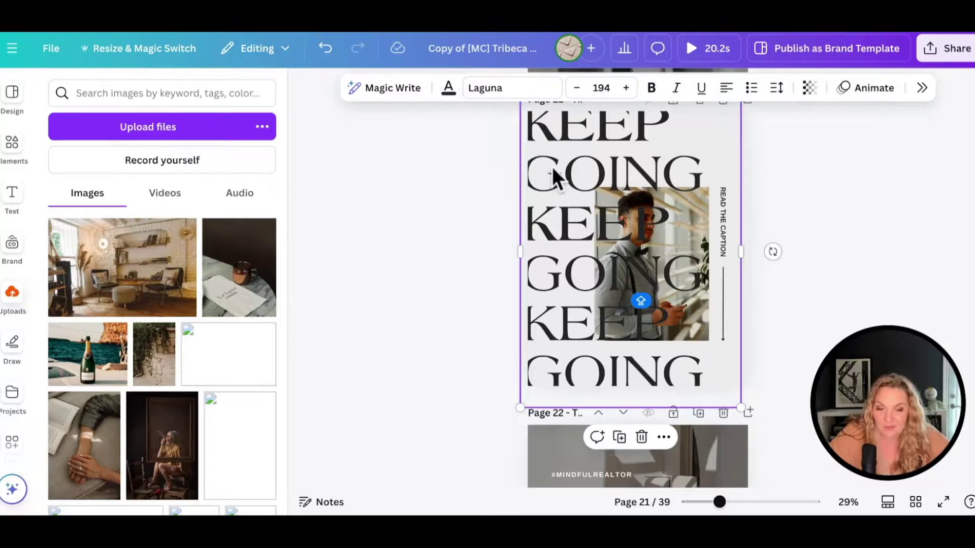
# Duplicate the KEEP GOING page with the man's photo to create page 22.
pyautogui.click(477, 211)
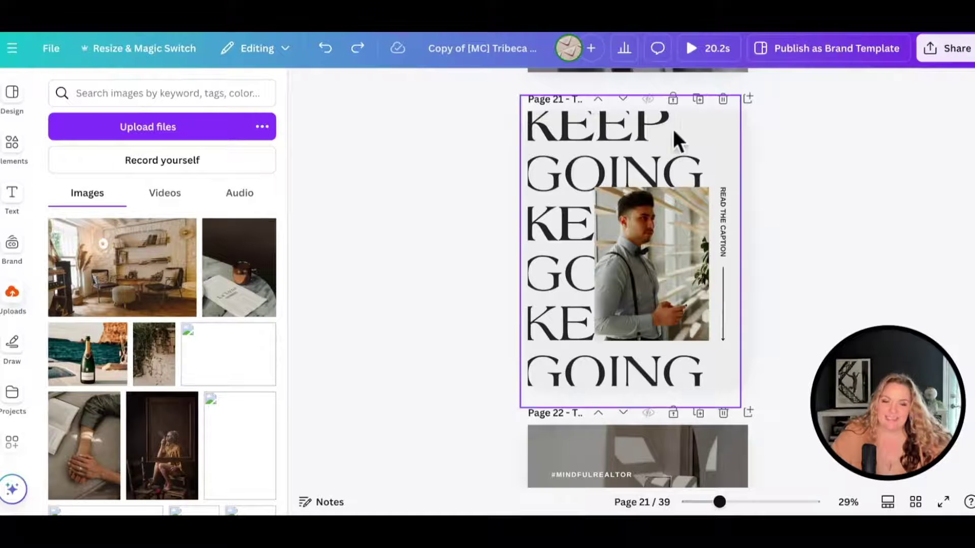
pyautogui.click(698, 98)
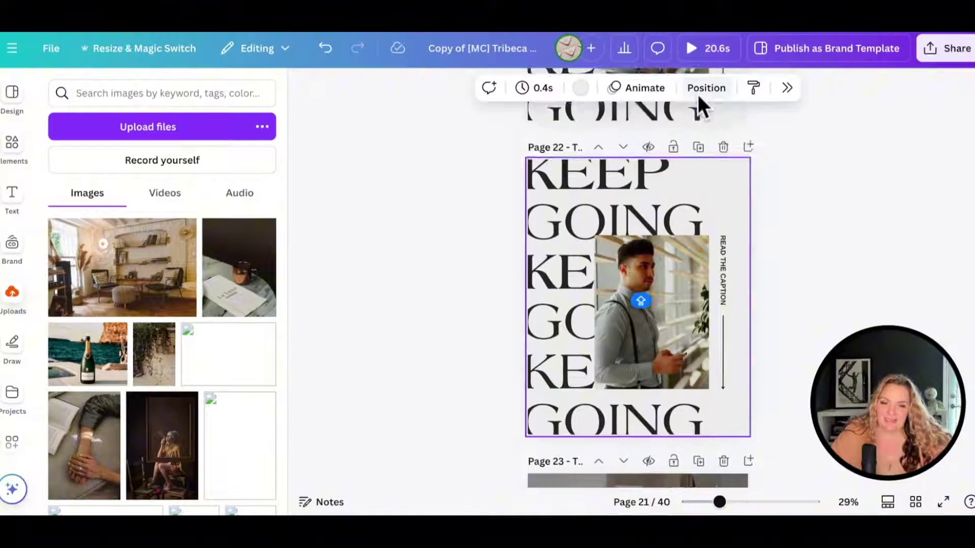
pyautogui.scroll(5, 480, 218)
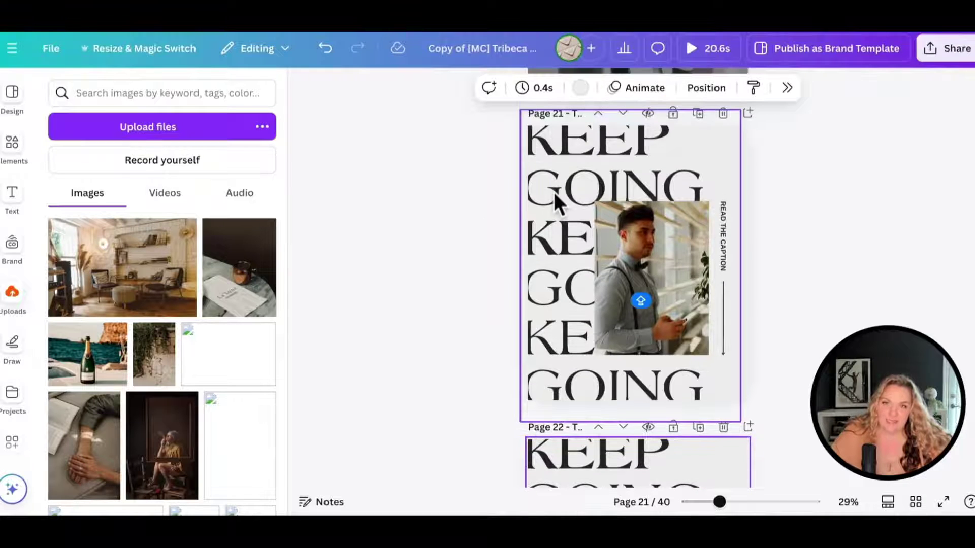
pyautogui.scroll(-5, 553, 192)
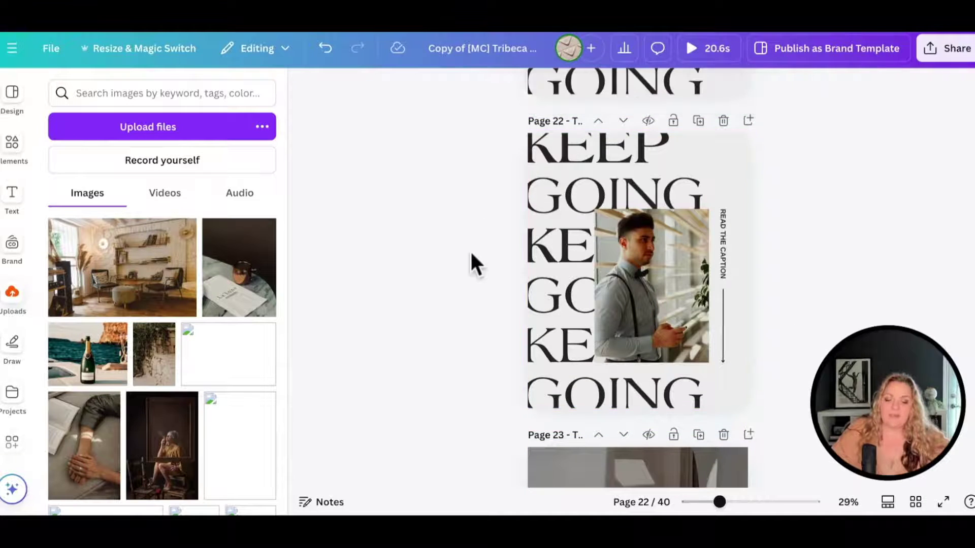
pyautogui.scroll(-1, 553, 203)
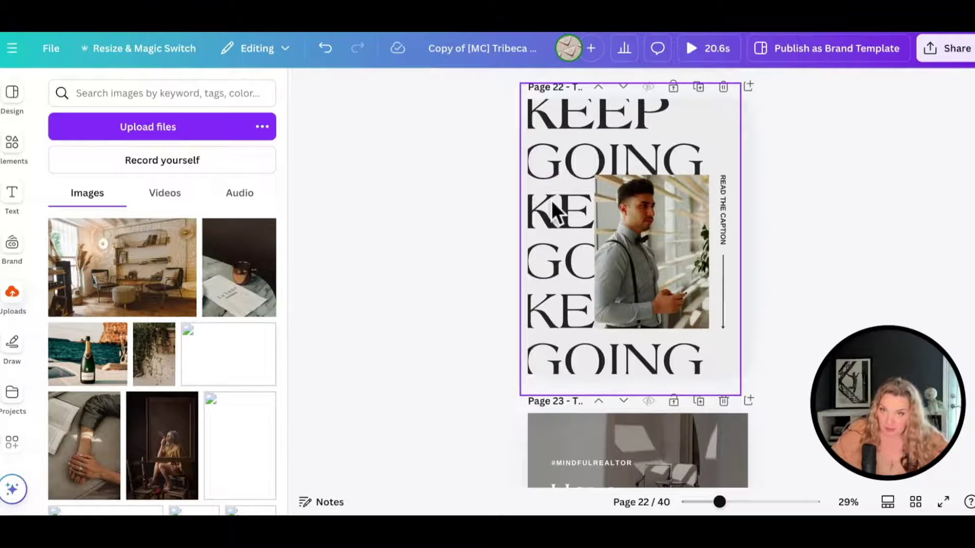
# Replace page 22's KEEP GOING text with lines SAY, YES, SAY, YES, SAY YES.
pyautogui.click(562, 130)
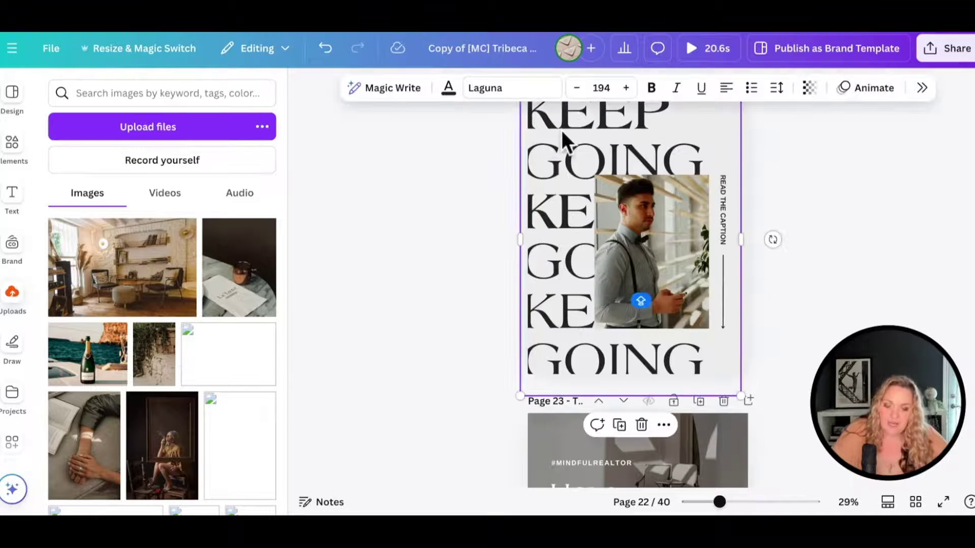
pyautogui.doubleClick(562, 130)
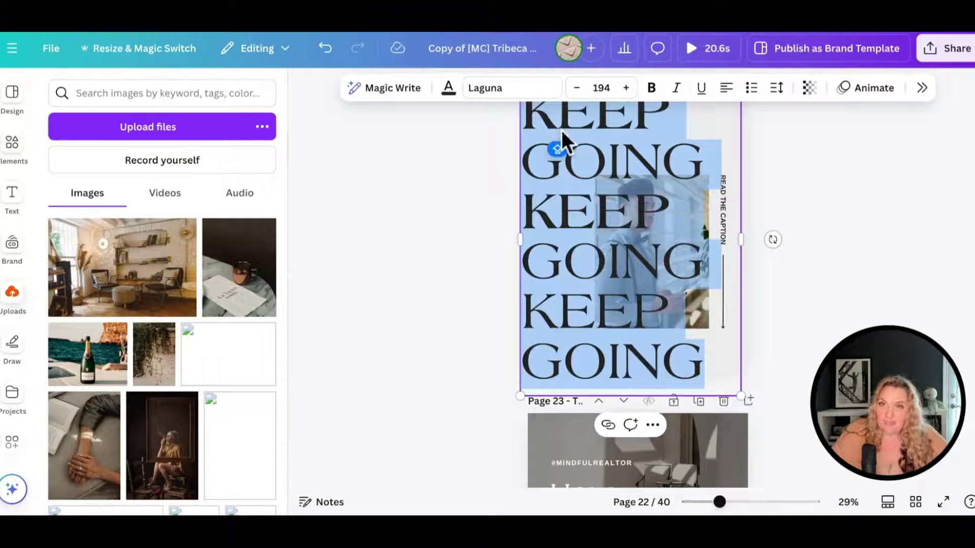
pyautogui.press('BackSpace')
pyautogui.write('SAY')
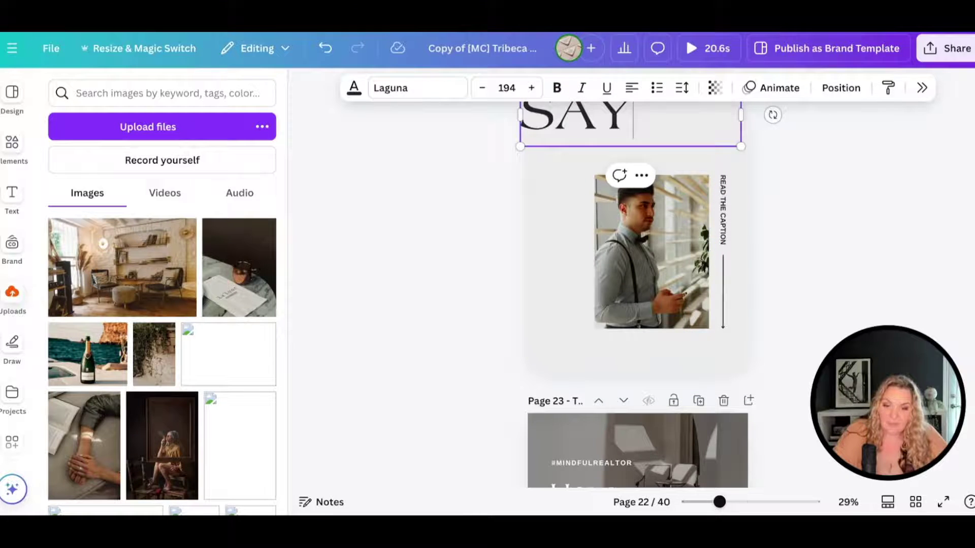
pyautogui.press('Return')
pyautogui.write('YES')
pyautogui.press('Return')
pyautogui.write('SAY')
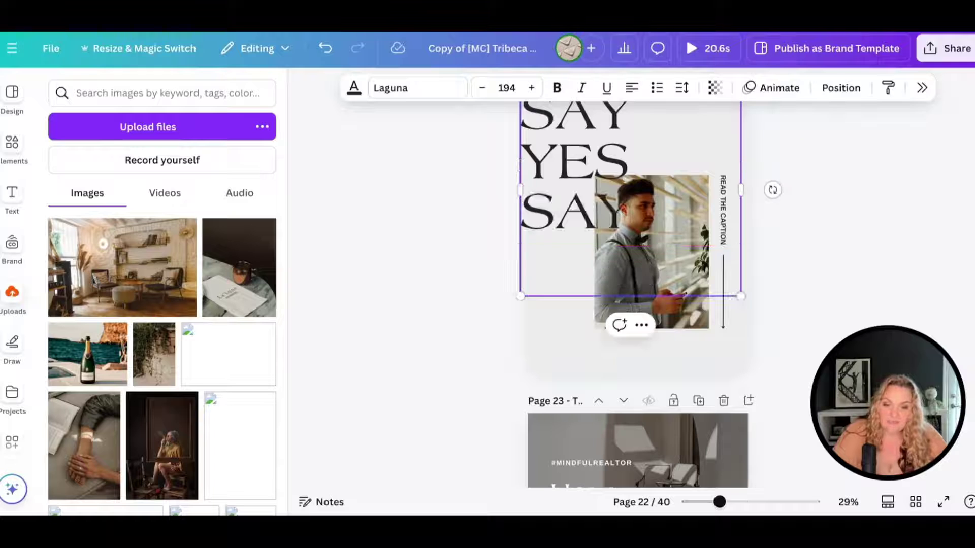
pyautogui.press('Return')
pyautogui.write('YES')
pyautogui.press('Return')
pyautogui.write('SAY ')
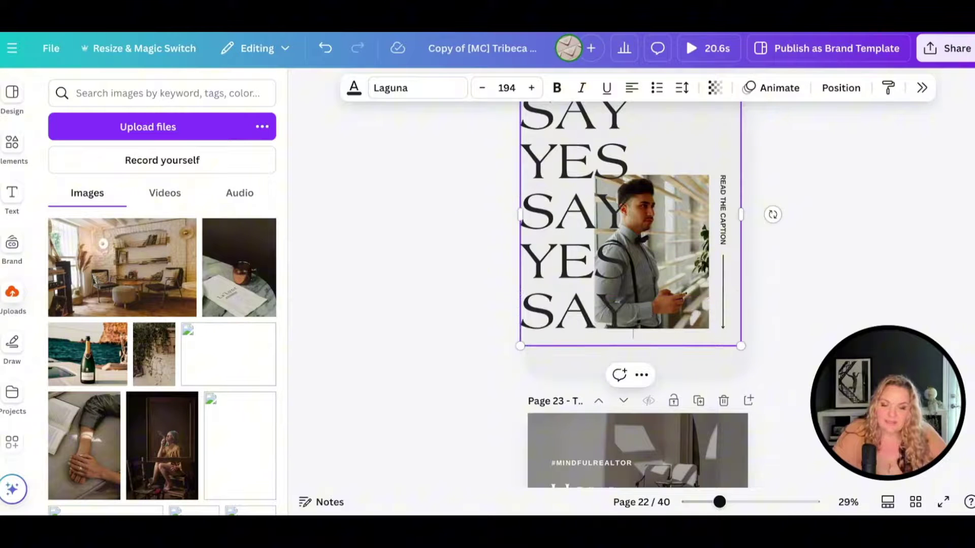
pyautogui.write('YES')
pyautogui.press('Escape')
pyautogui.scroll(2, 586, 203)
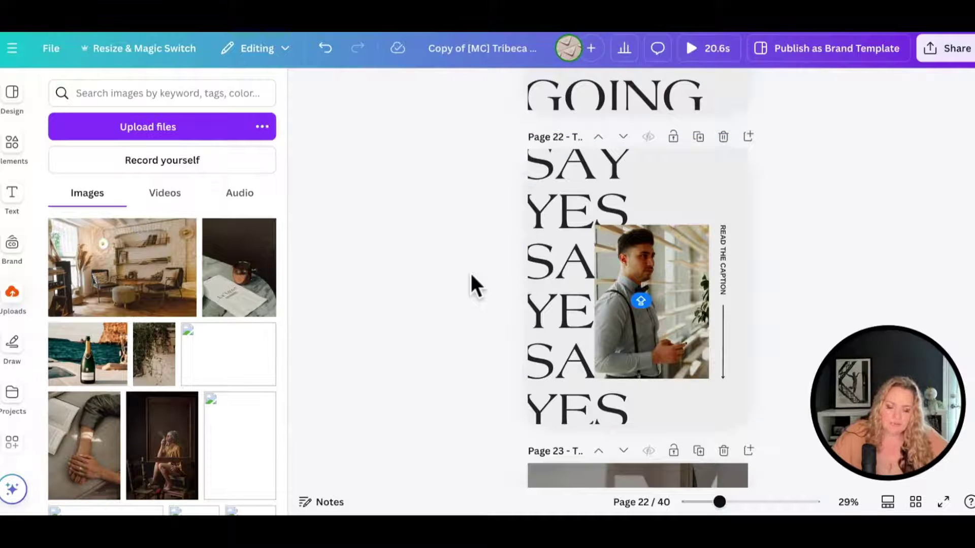
# Scale page 22's SAY YES text up to size 282 so it overflows the page edges.
pyautogui.scroll(3, 470, 271)
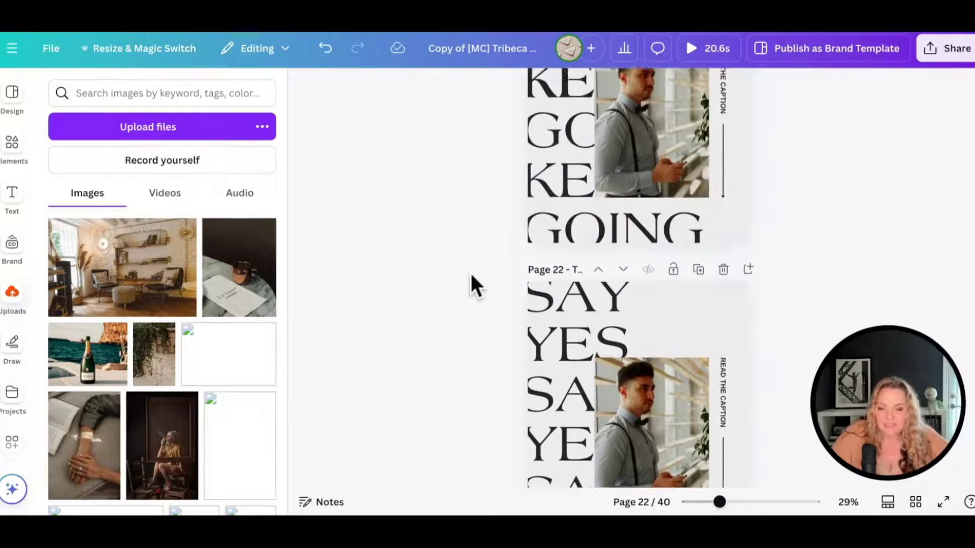
pyautogui.scroll(3, 470, 271)
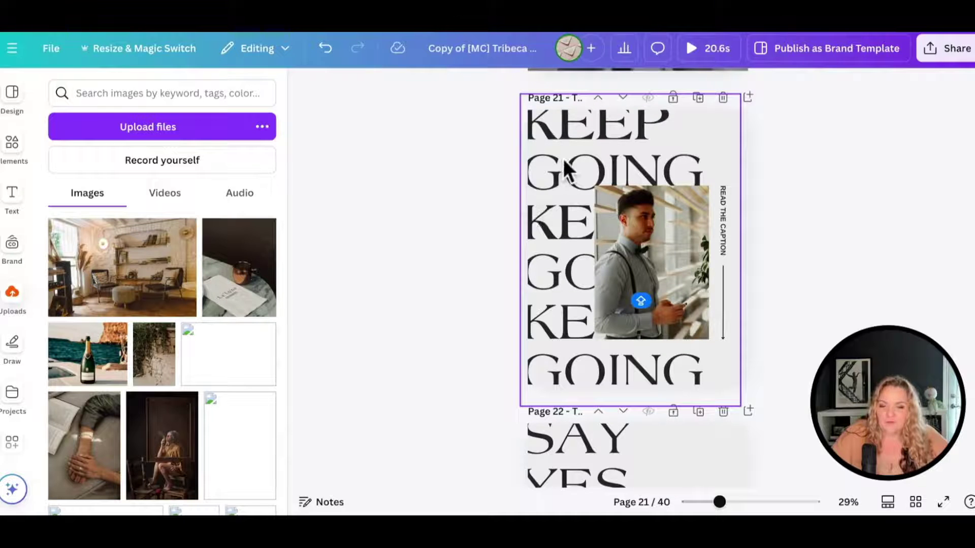
pyautogui.click(563, 159)
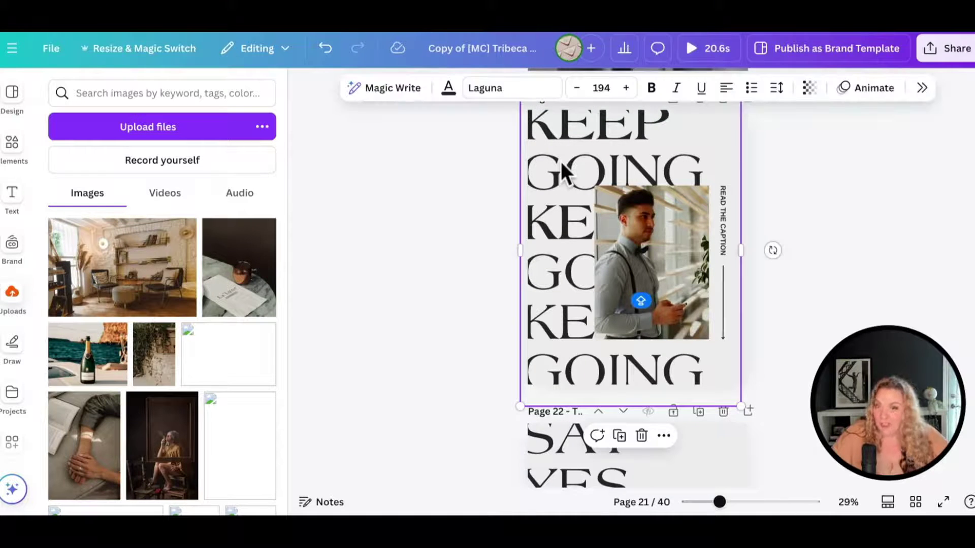
pyautogui.scroll(-2, 560, 161)
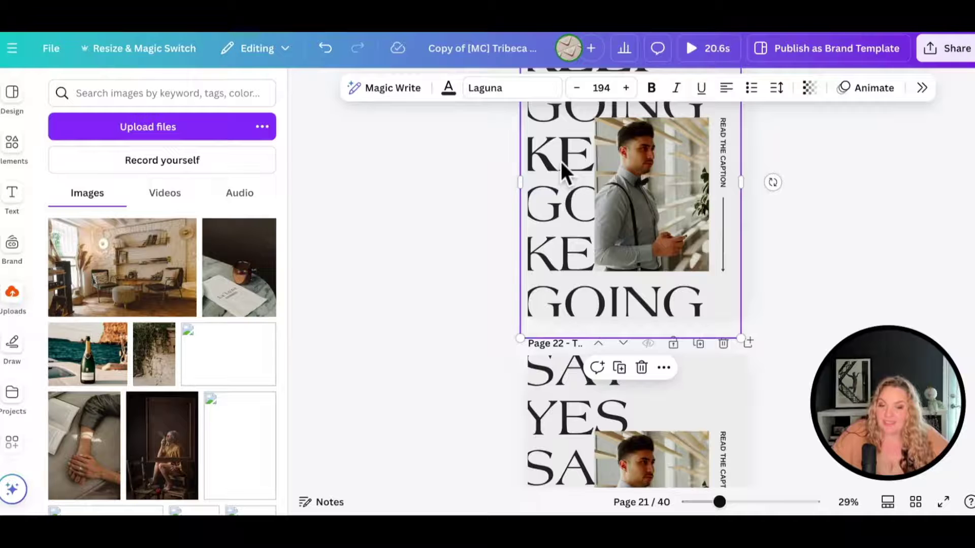
pyautogui.scroll(-5, 561, 162)
pyautogui.scroll(5, 559, 181)
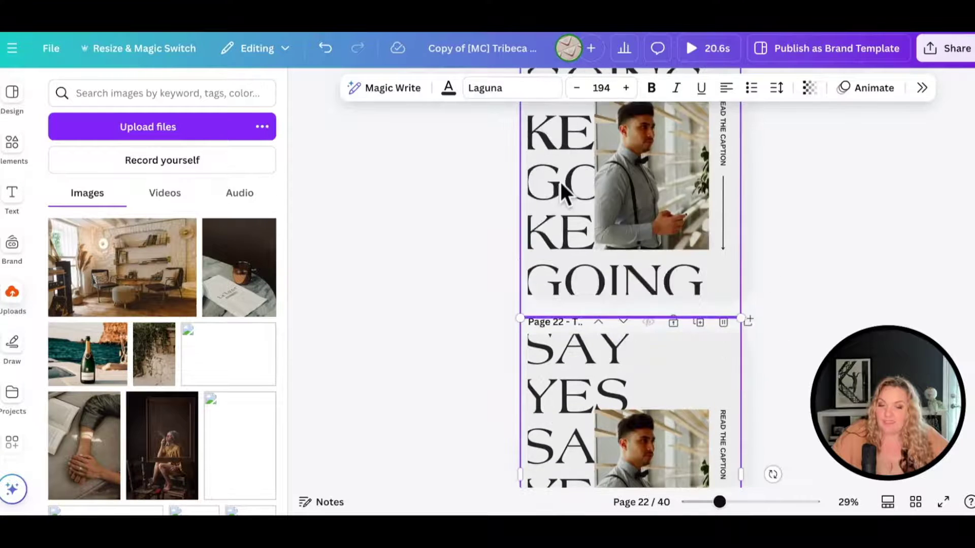
pyautogui.scroll(-5, 571, 302)
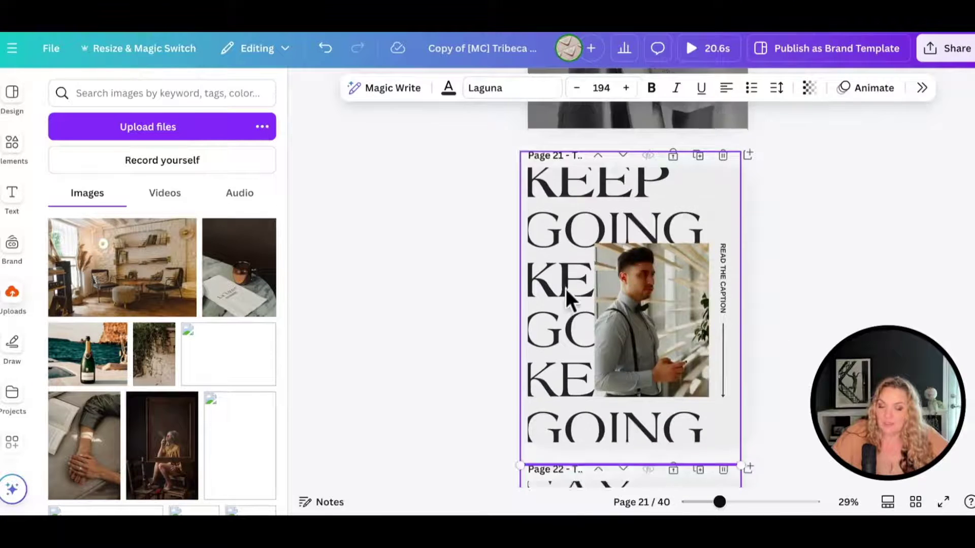
pyautogui.click(566, 292)
pyautogui.scroll(-2, 566, 294)
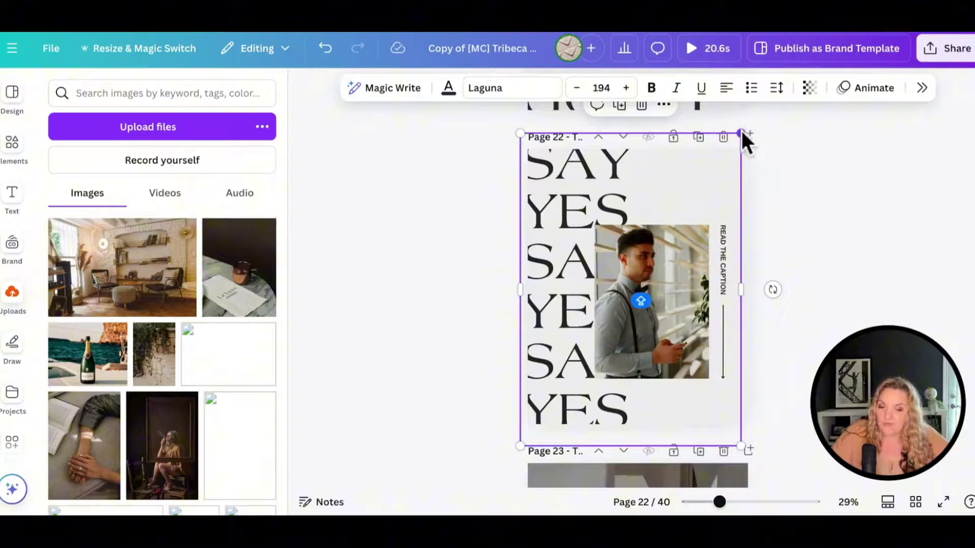
pyautogui.moveTo(741, 130); pyautogui.dragTo(827, 97)
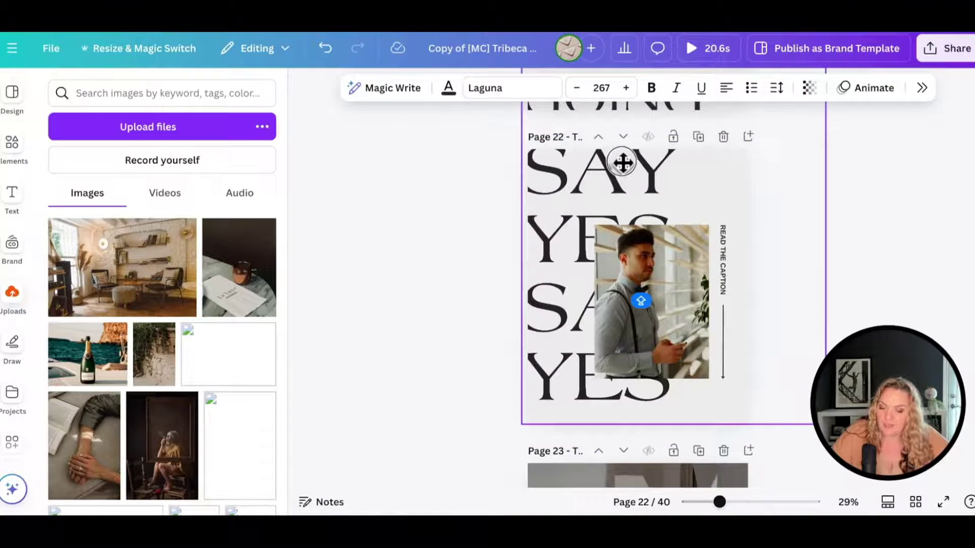
pyautogui.scroll(-4, 619, 170)
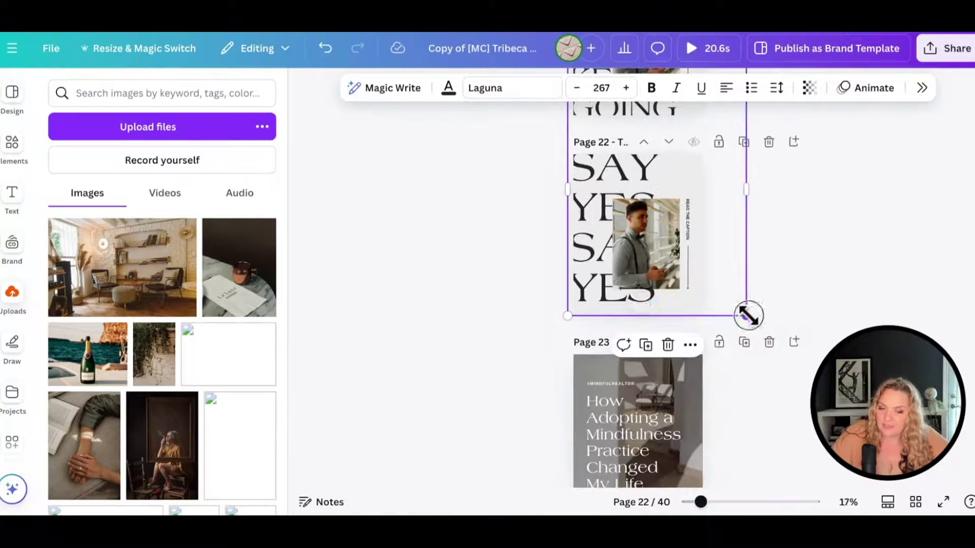
pyautogui.moveTo(746, 315); pyautogui.dragTo(760, 327)
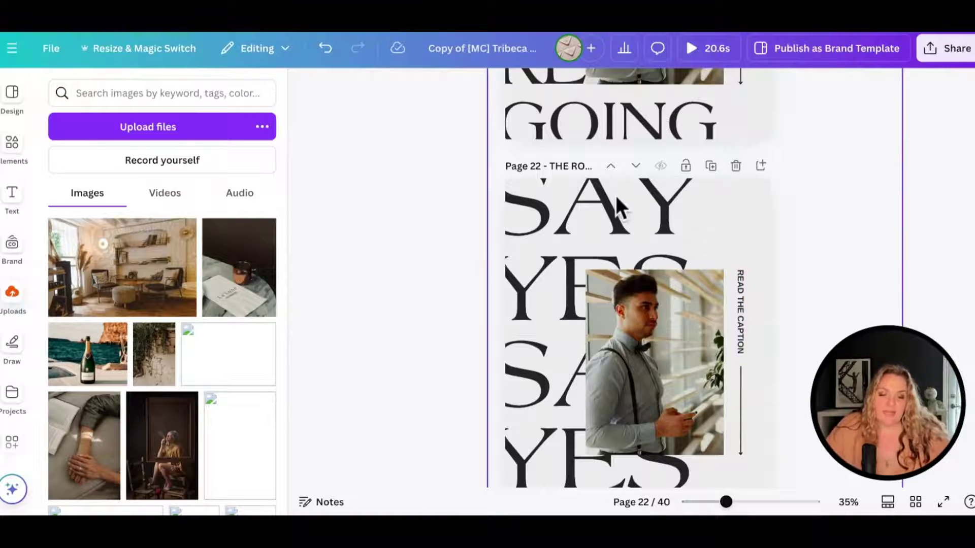
# Switch the SAY YES text font from Laguna to Kingred Modern and move it slightly lower.
pyautogui.click(572, 214)
pyautogui.scroll(3, 571, 211)
pyautogui.scroll(-5, 571, 211)
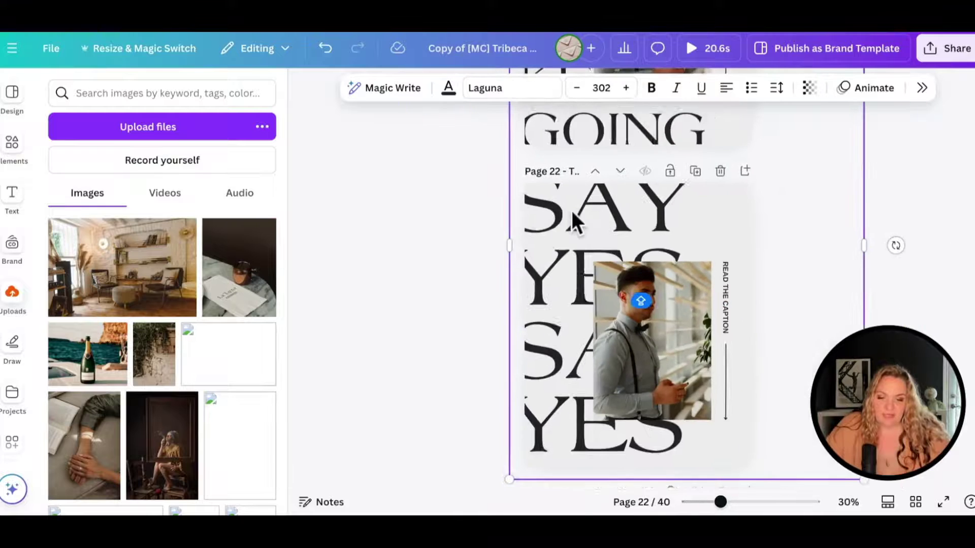
pyautogui.click(571, 212)
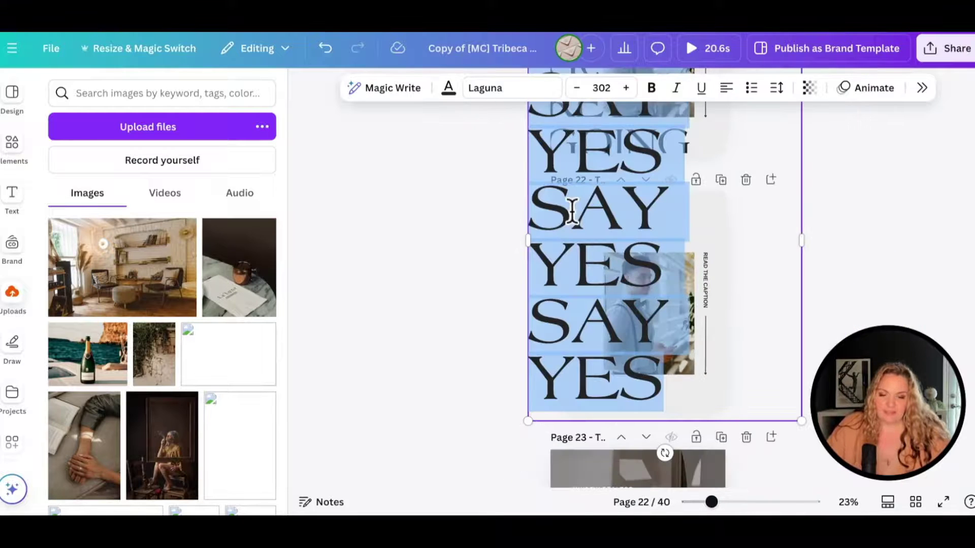
pyautogui.click(501, 97)
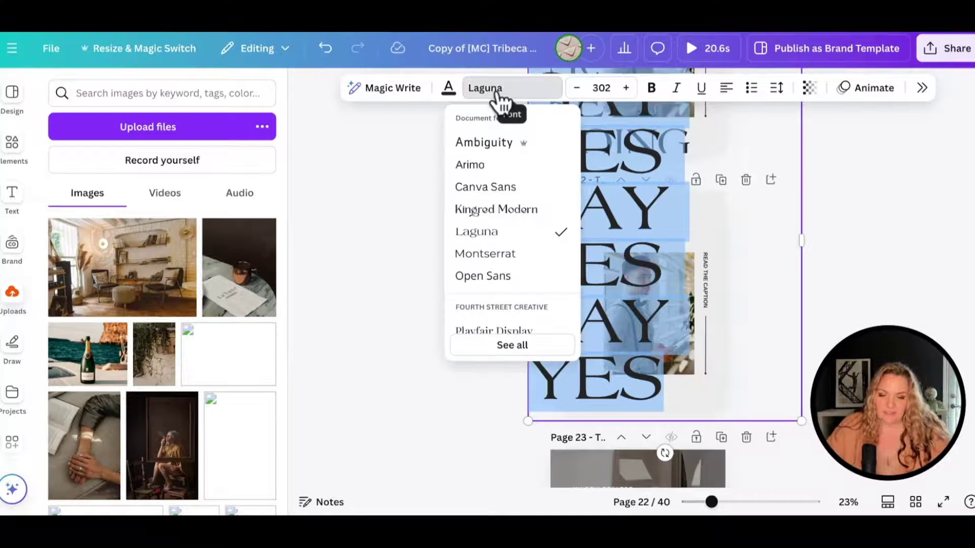
pyautogui.click(477, 210)
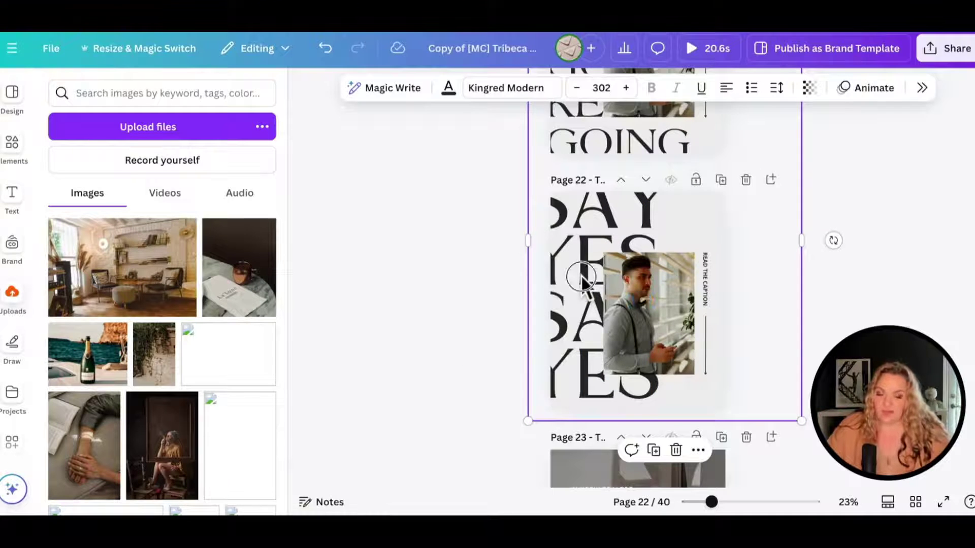
pyautogui.moveTo(581, 276)
pyautogui.mouseDown()
pyautogui.moveTo(582, 290)
pyautogui.moveTo(591, 290)
pyautogui.mouseUp()
pyautogui.click(439, 348)
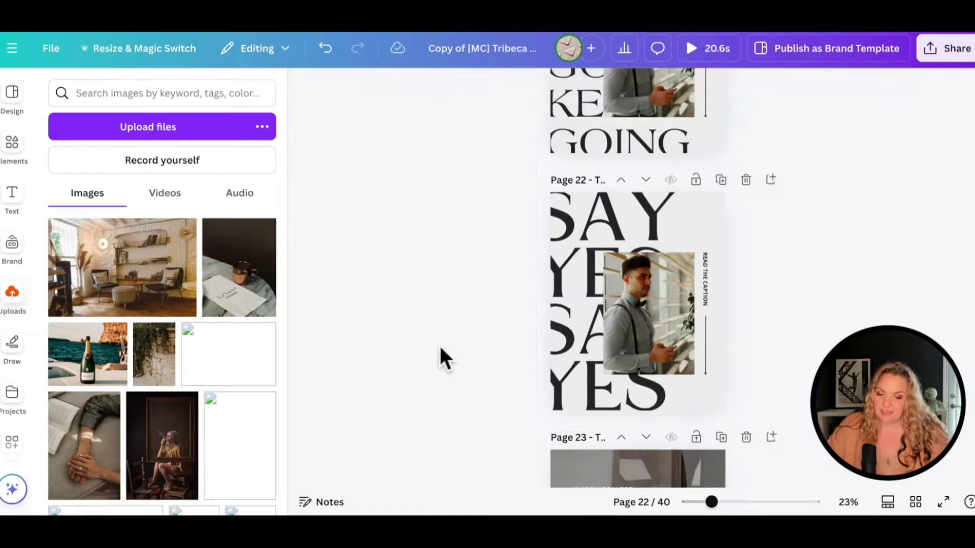
pyautogui.hotkey('ctrl', '-')
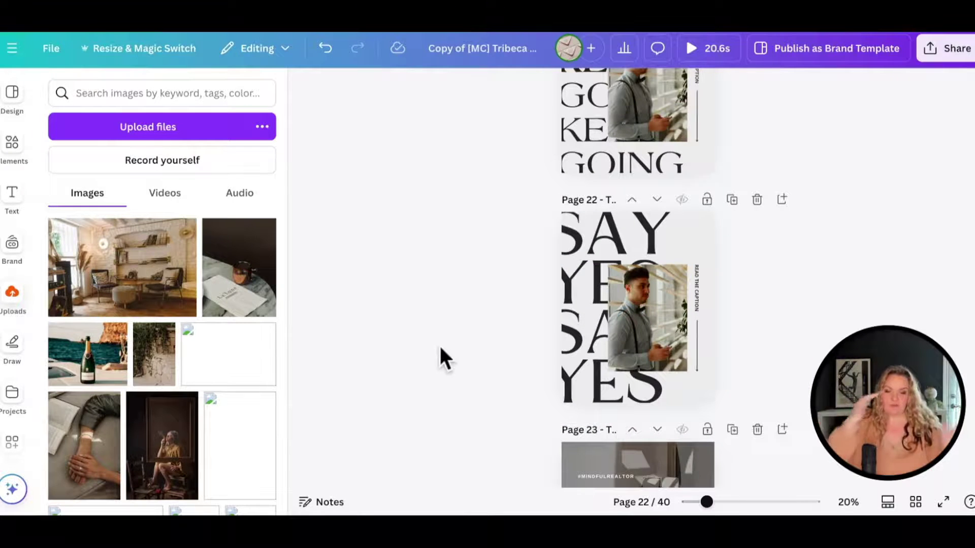
# Make the SAY YES text grey and narrow its text box.
pyautogui.click(583, 296)
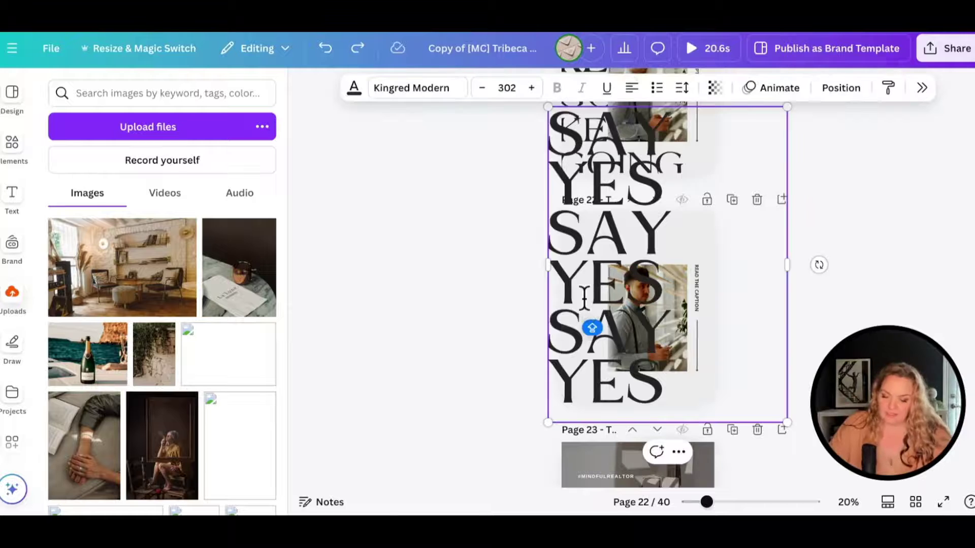
pyautogui.doubleClick(589, 327)
pyautogui.hotkey('ctrl', 'z')
pyautogui.click(570, 321)
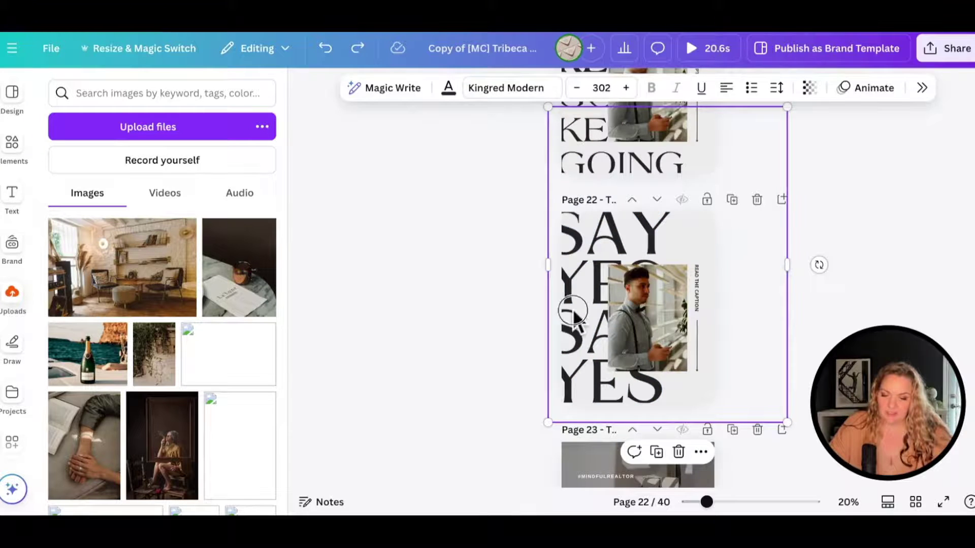
pyautogui.doubleClick(572, 310)
pyautogui.click(448, 88)
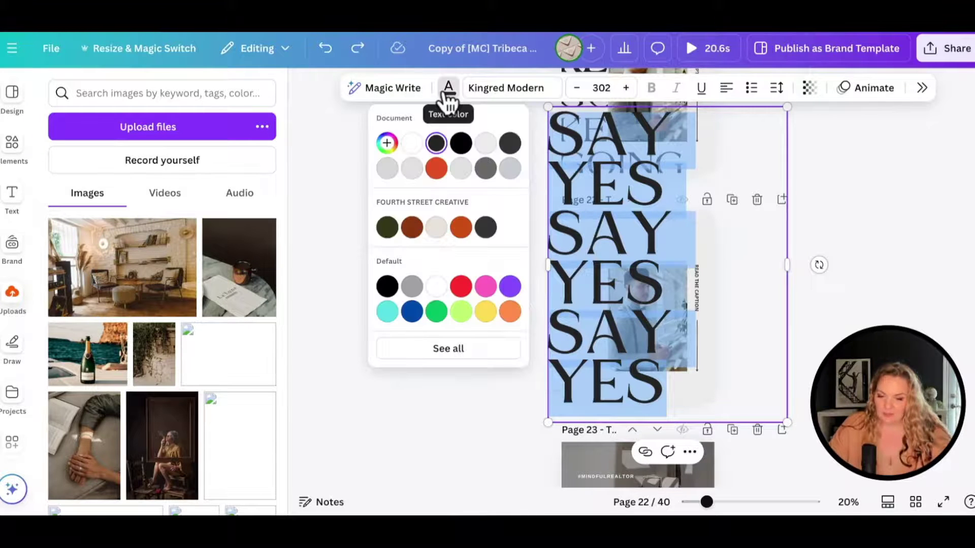
pyautogui.click(387, 168)
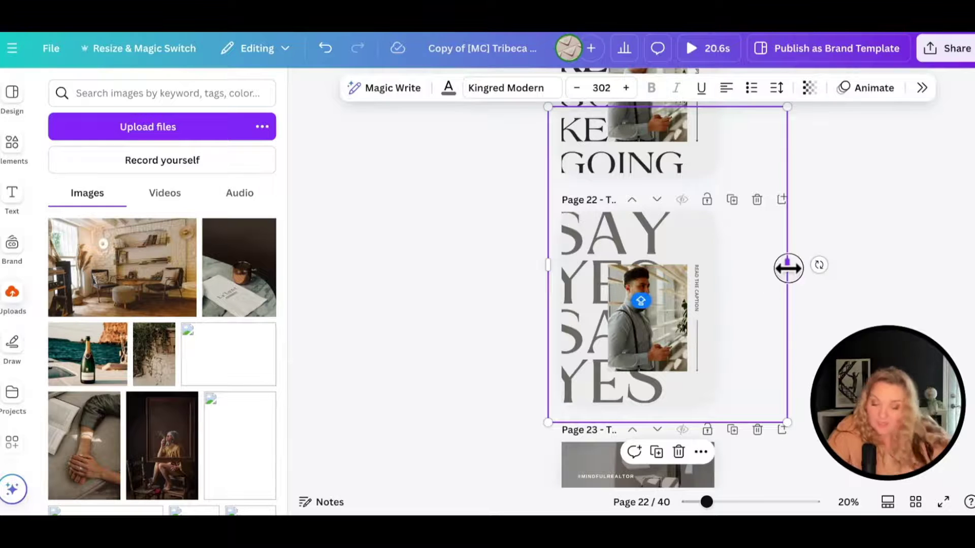
pyautogui.moveTo(786, 266); pyautogui.dragTo(690, 272)
# Give page 22 a light grey background colour.
pyautogui.click(703, 242)
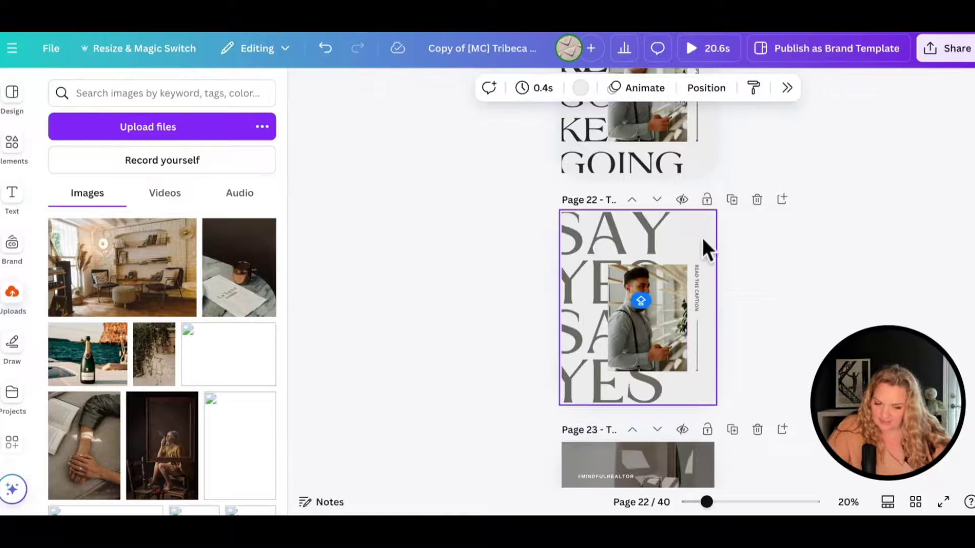
pyautogui.click(580, 88)
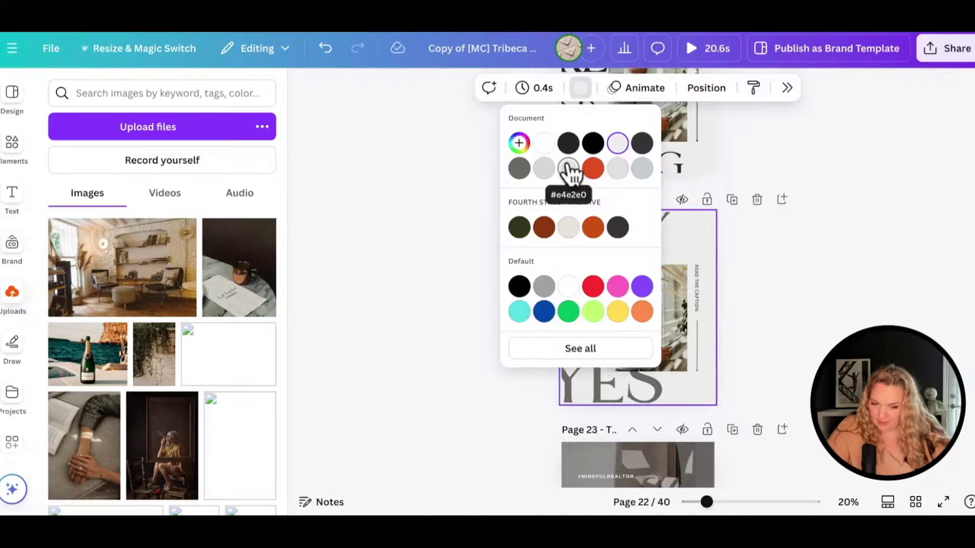
pyautogui.click(618, 168)
pyautogui.click(837, 241)
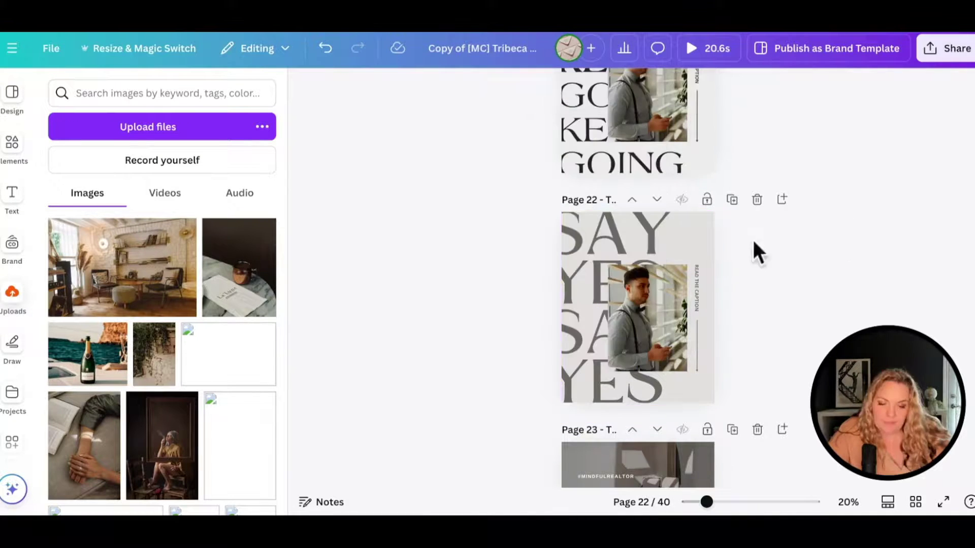
# Copy the EN monogram from the Brand Recipe Haus design for the man's photo on page 22.
pyautogui.scroll(3, 626, 298)
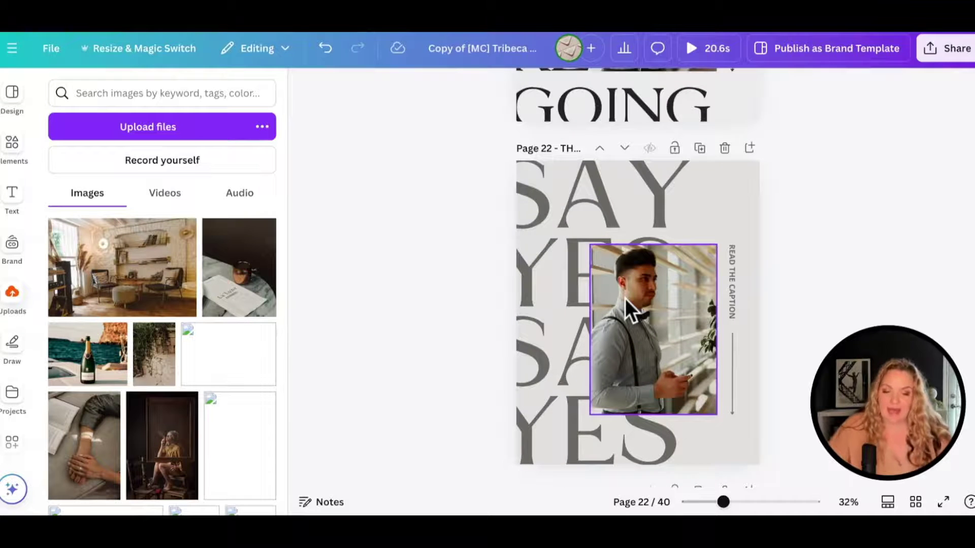
pyautogui.scroll(-2, 715, 282)
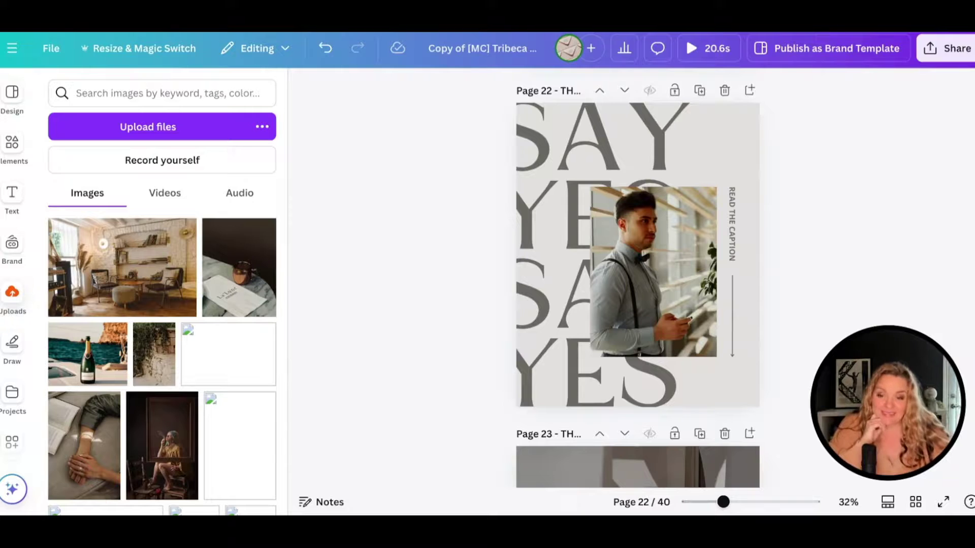
pyautogui.click(177, 20)
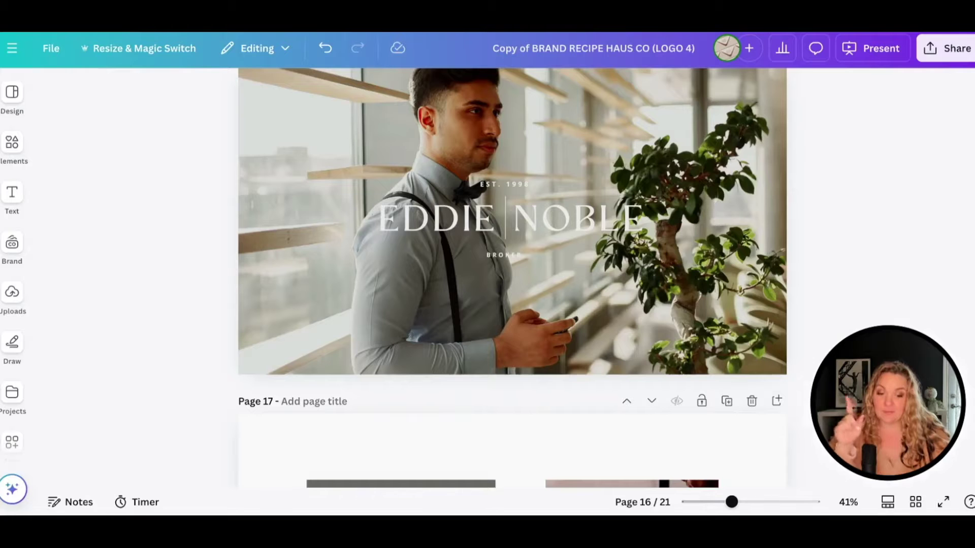
pyautogui.scroll(7, 359, 168)
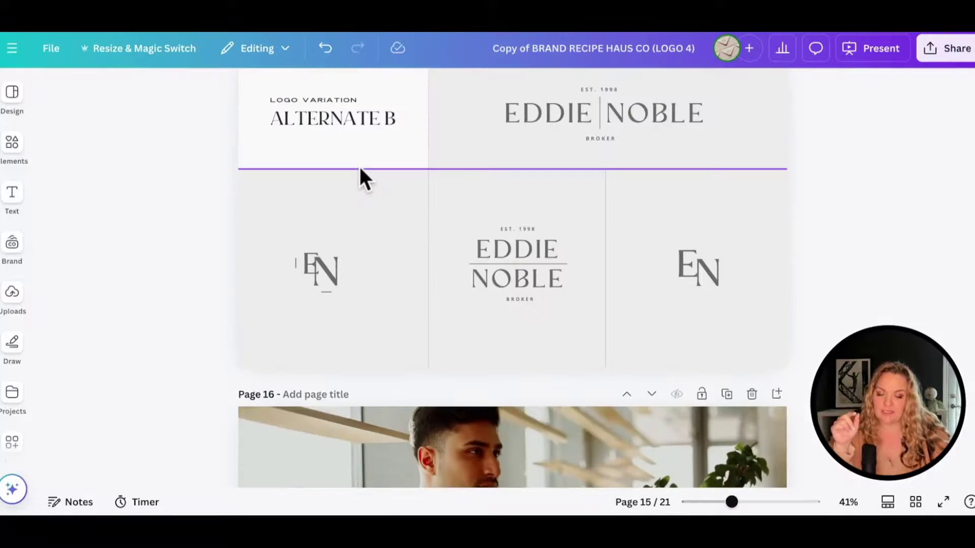
pyautogui.moveTo(675, 246); pyautogui.dragTo(733, 321)
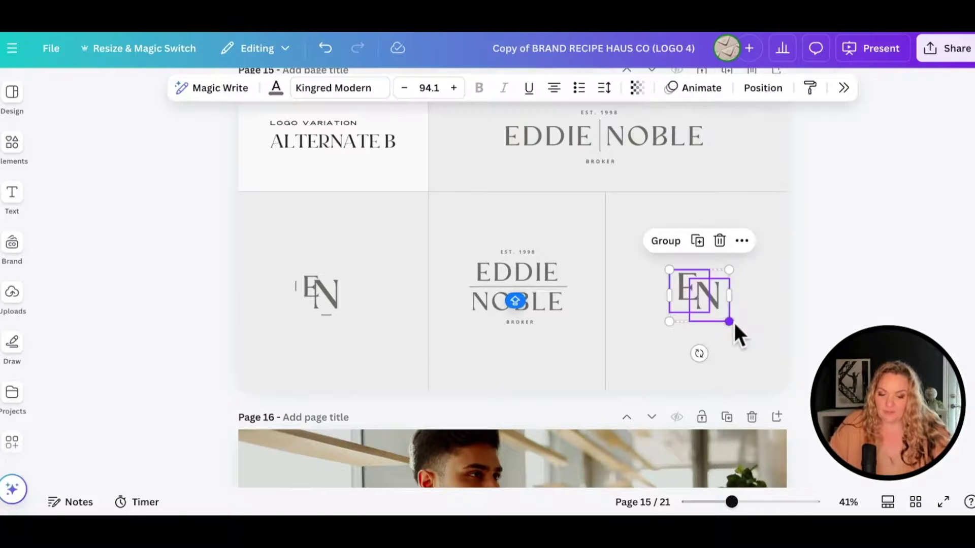
pyautogui.hotkey('ctrl', 'Tab')
pyautogui.click(677, 195)
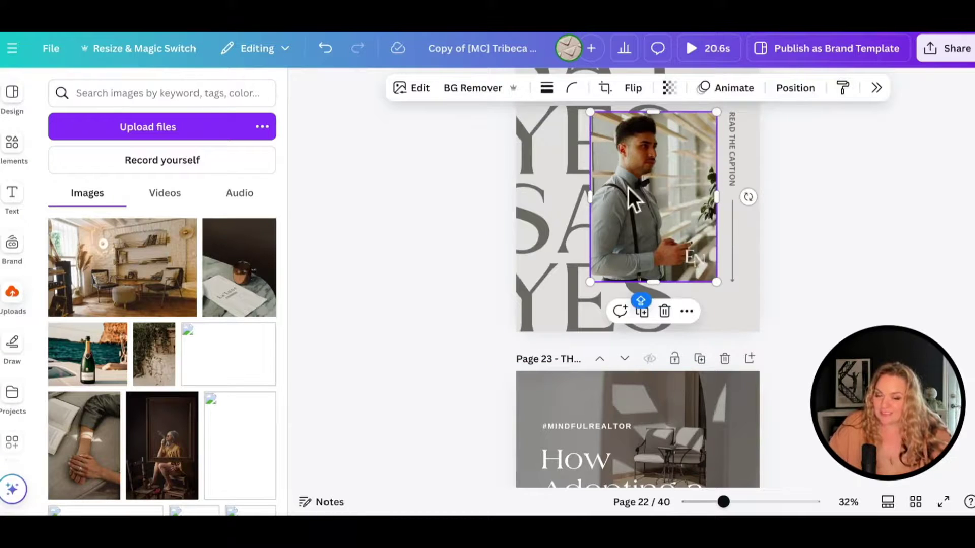
# Lower the man-by-the-window photo's brightness to about -32 beside the SAY YES lettering.
pyautogui.click(413, 88)
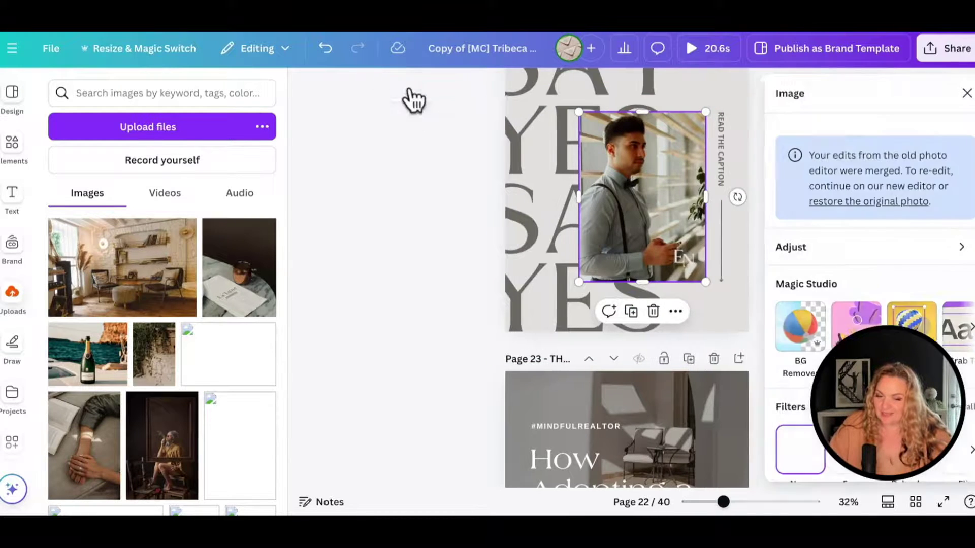
pyautogui.scroll(-1, 839, 170)
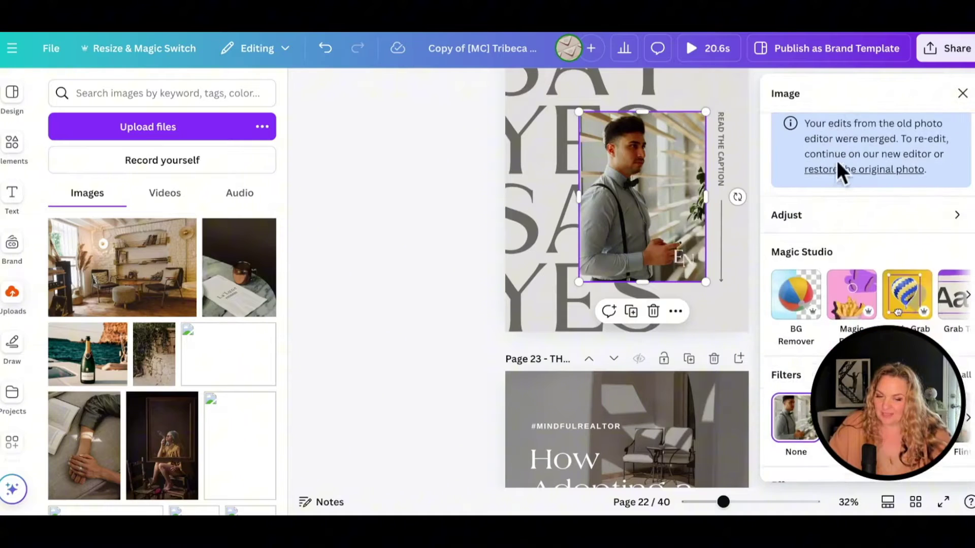
pyautogui.click(834, 220)
pyautogui.scroll(-5, 835, 224)
pyautogui.moveTo(847, 250); pyautogui.dragTo(809, 254)
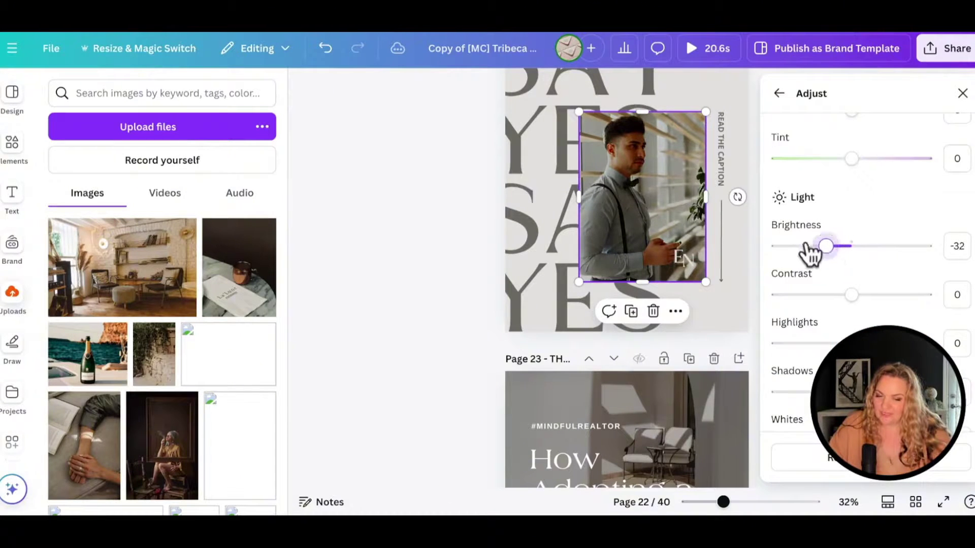
pyautogui.press('Escape')
pyautogui.click(475, 327)
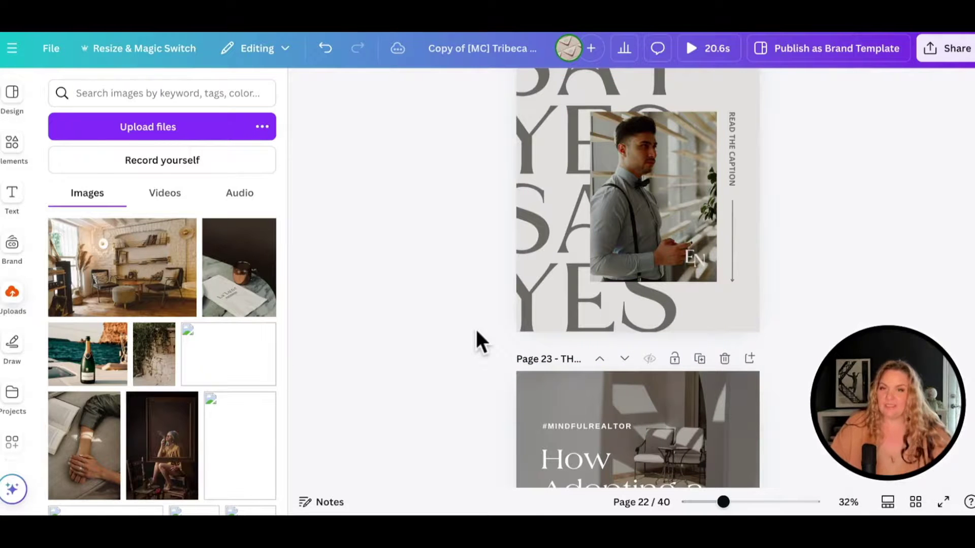
# Open Download from the Share menu and switch the file type from MP4 Video to PNG.
pyautogui.scroll(-1, 919, 81)
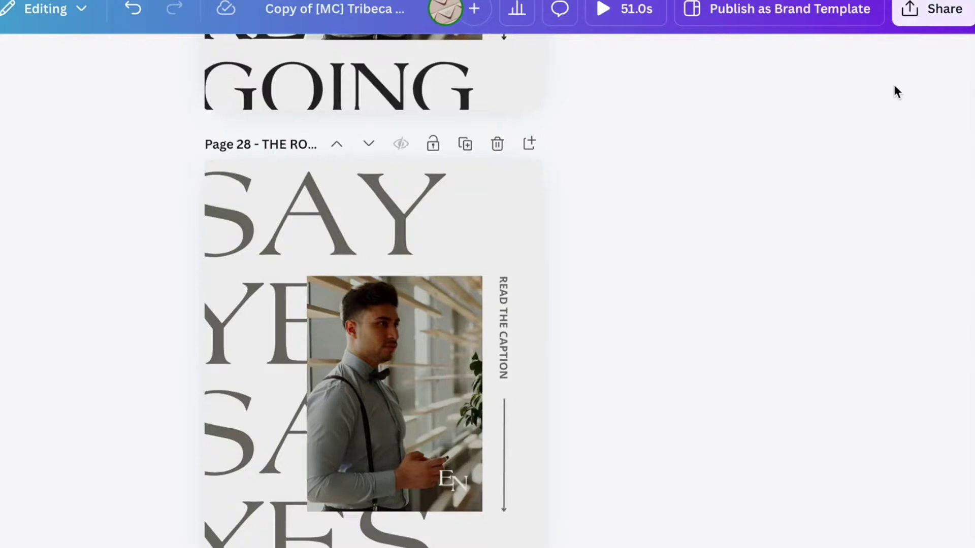
pyautogui.click(909, 12)
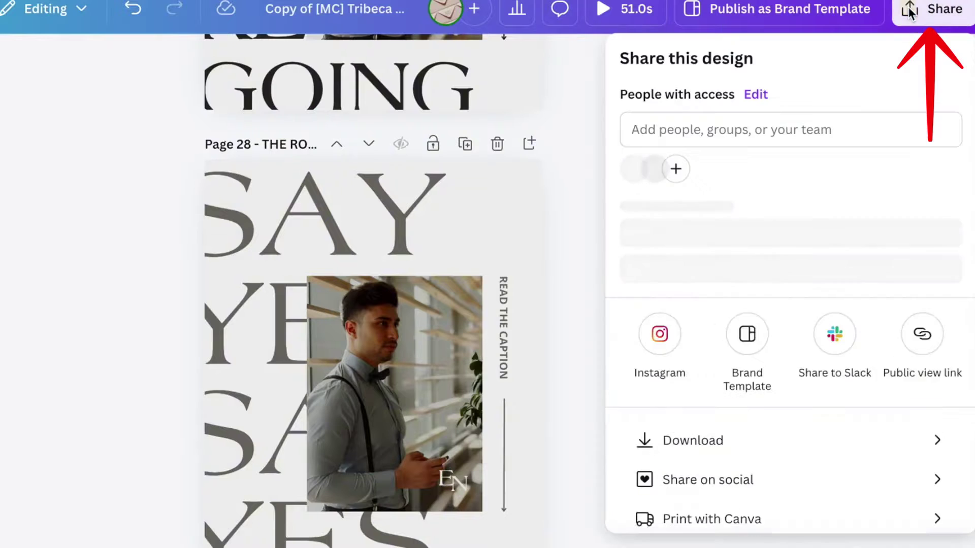
pyautogui.scroll(-1, 729, 264)
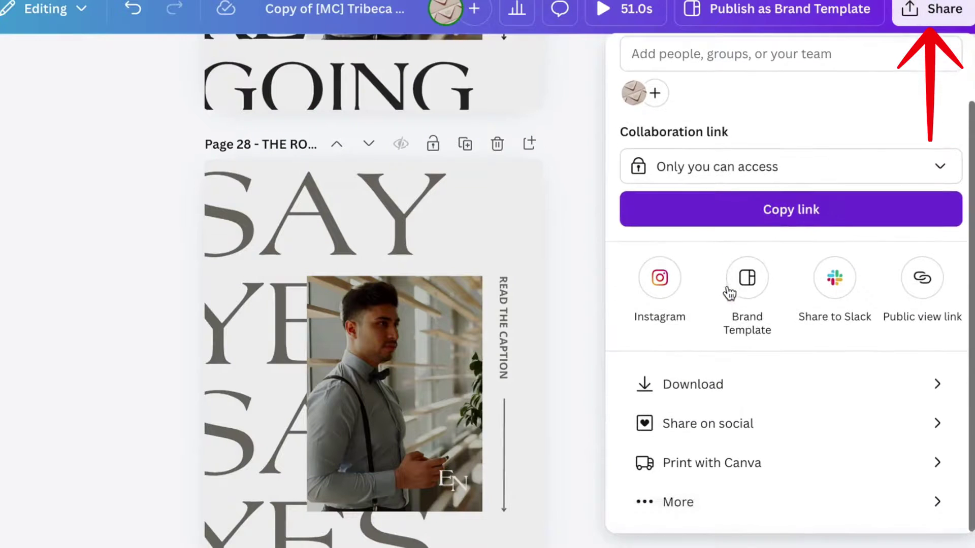
pyautogui.click(700, 383)
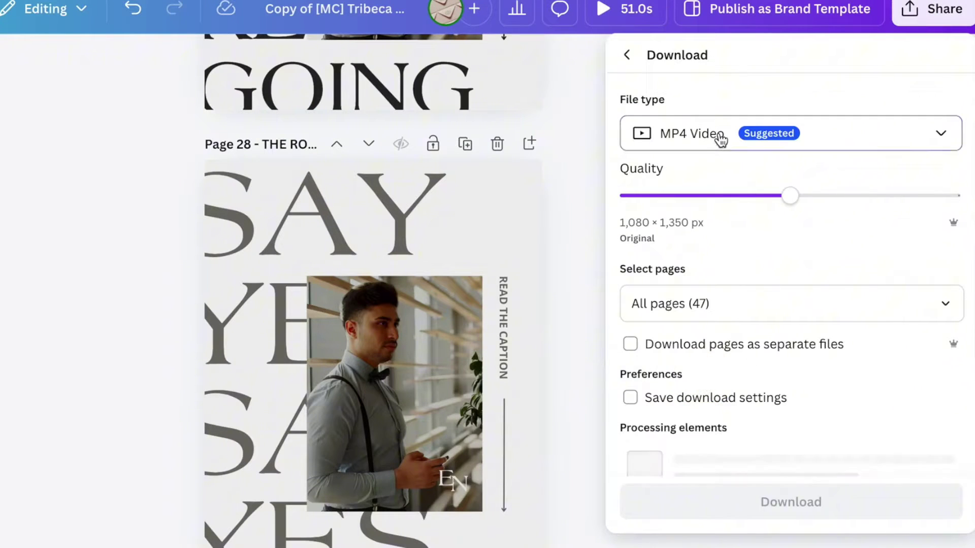
pyautogui.click(718, 137)
pyautogui.click(703, 250)
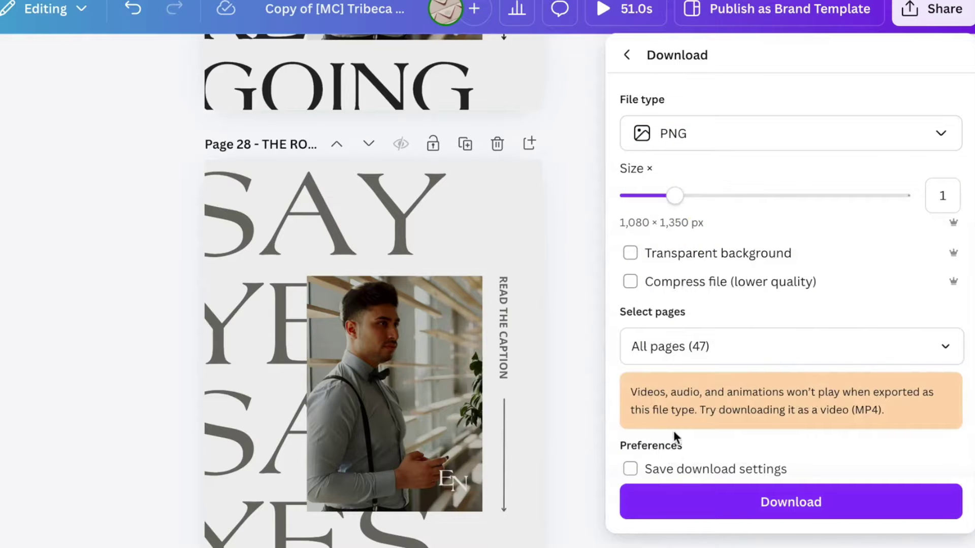